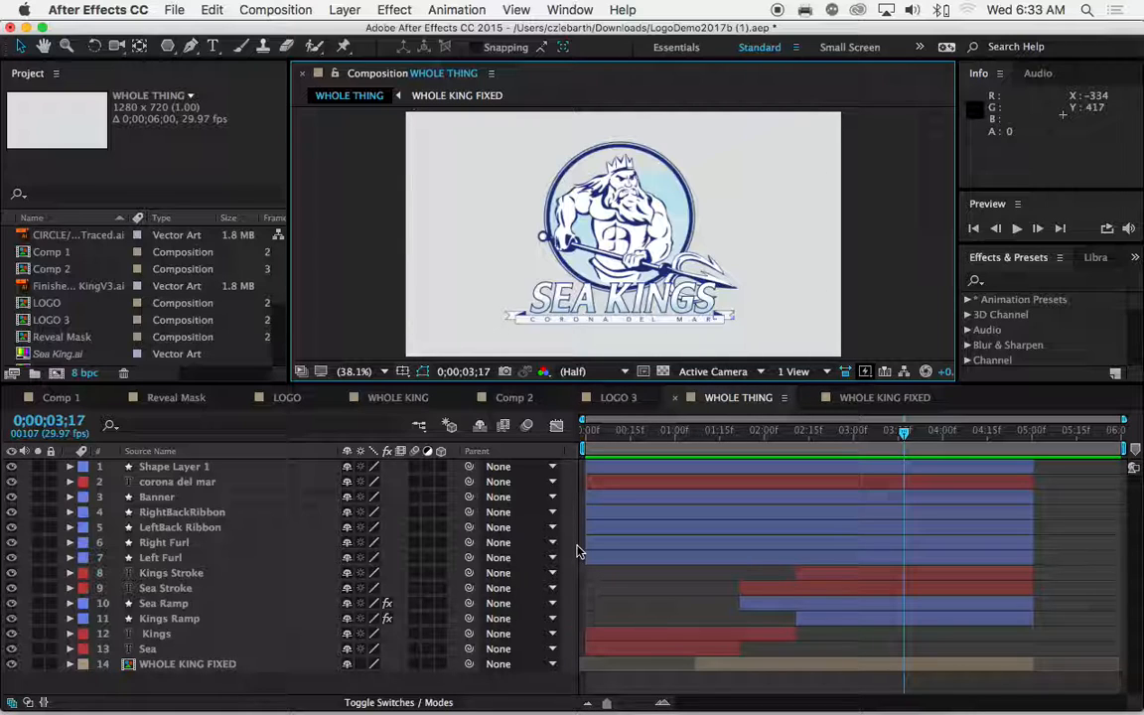
- Preview the opening of the WHOLE THING animation, where the Corona del Mar banner and its lettering appear
click(900, 432)
drag(899, 435, 683, 431)
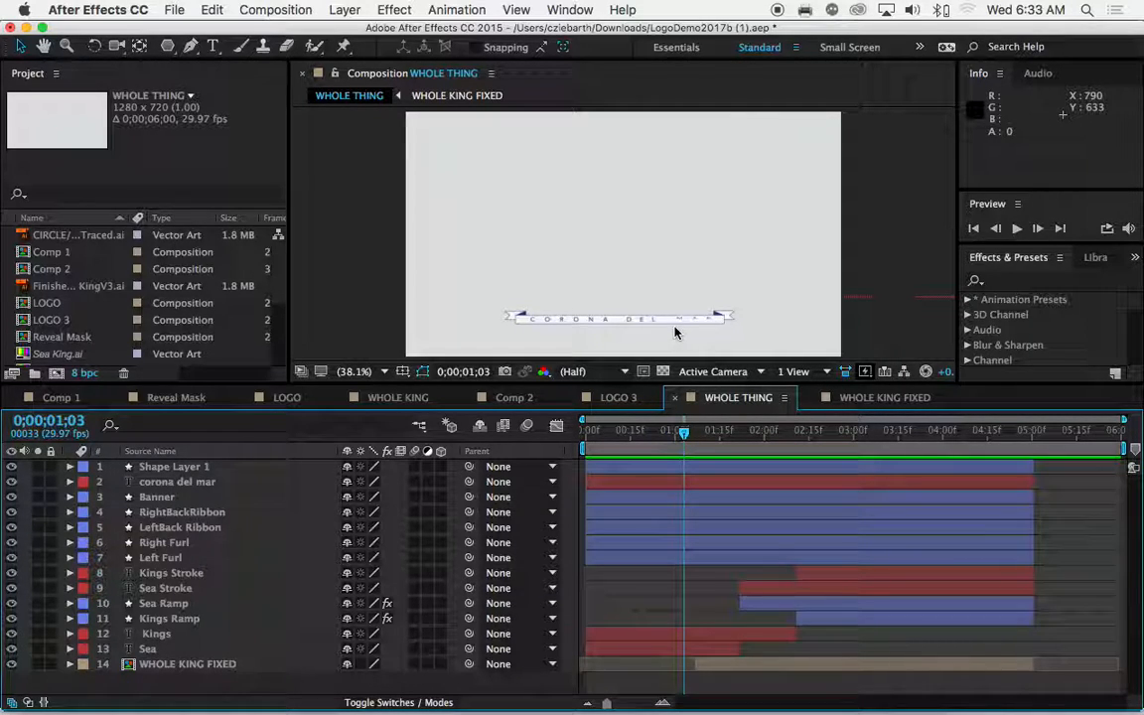
drag(684, 438, 650, 440)
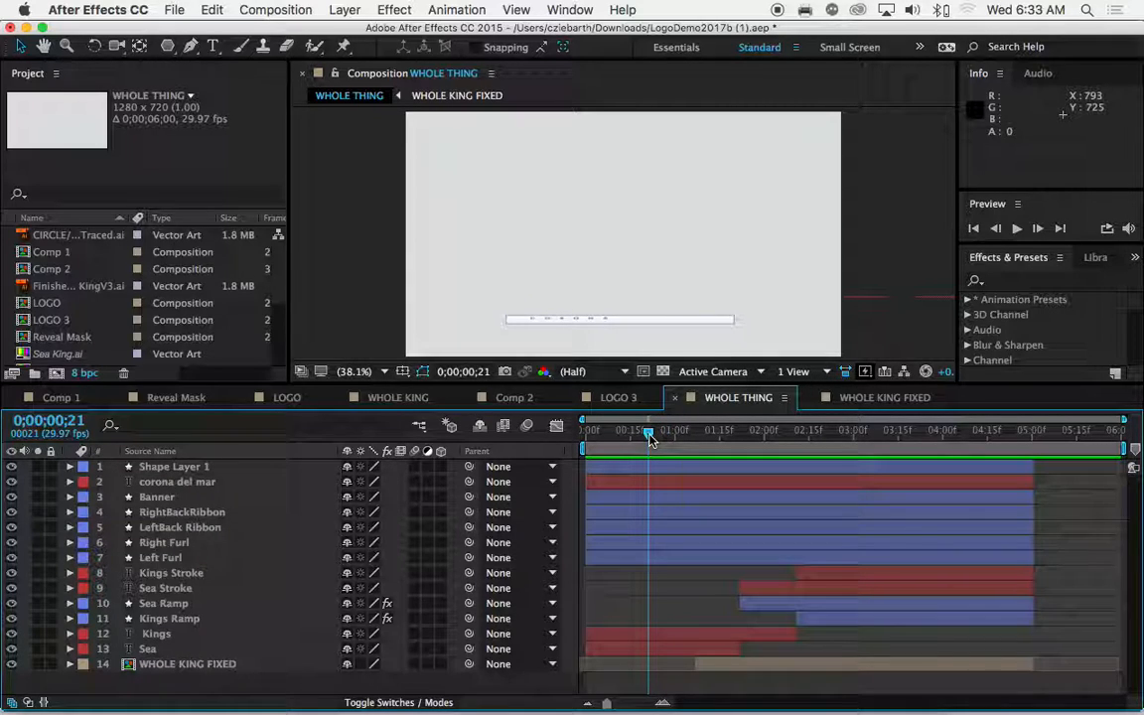
key(space)
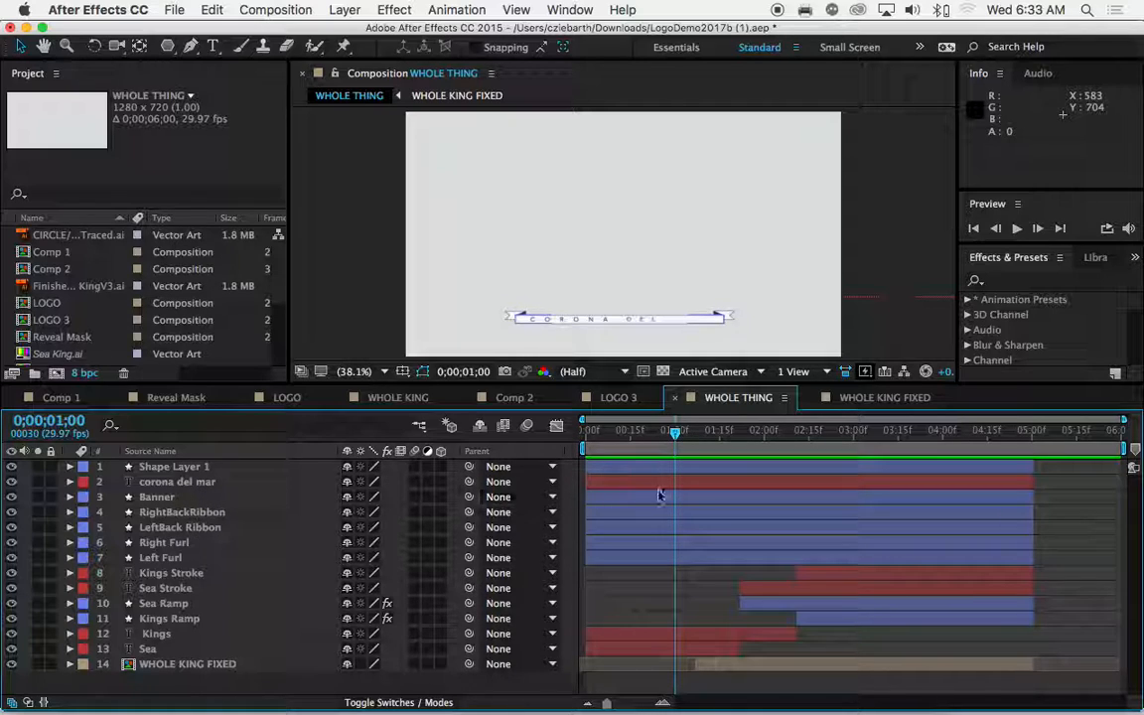
drag(677, 434, 683, 433)
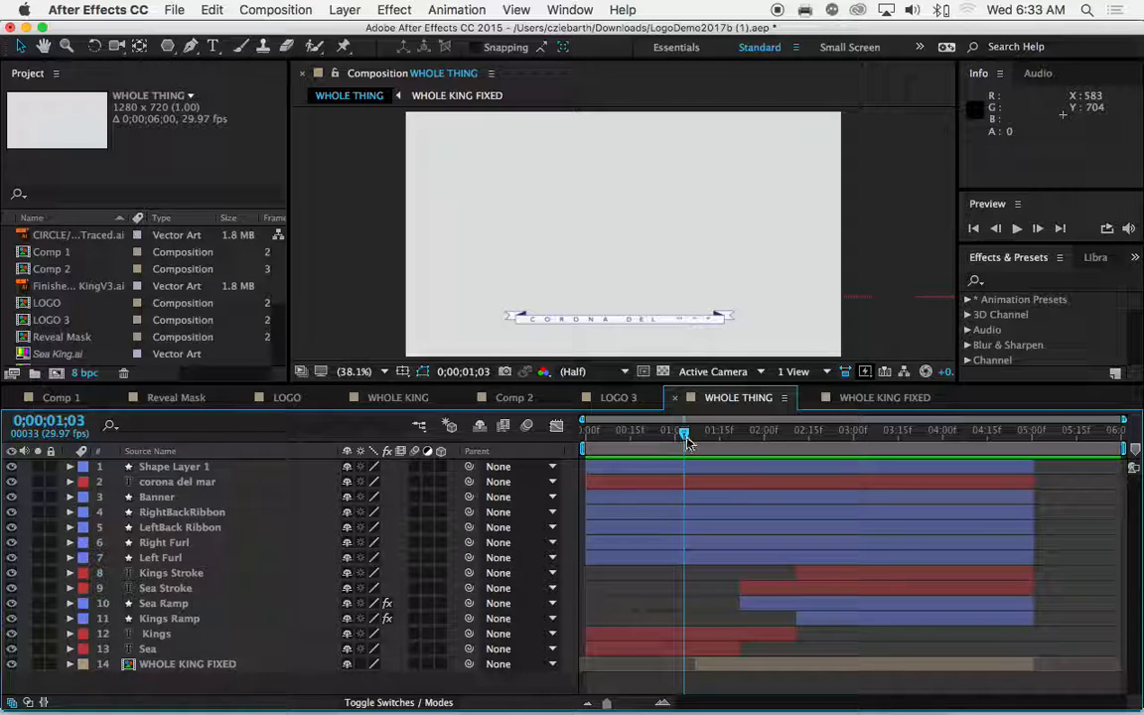
drag(687, 439, 593, 434)
key(space)
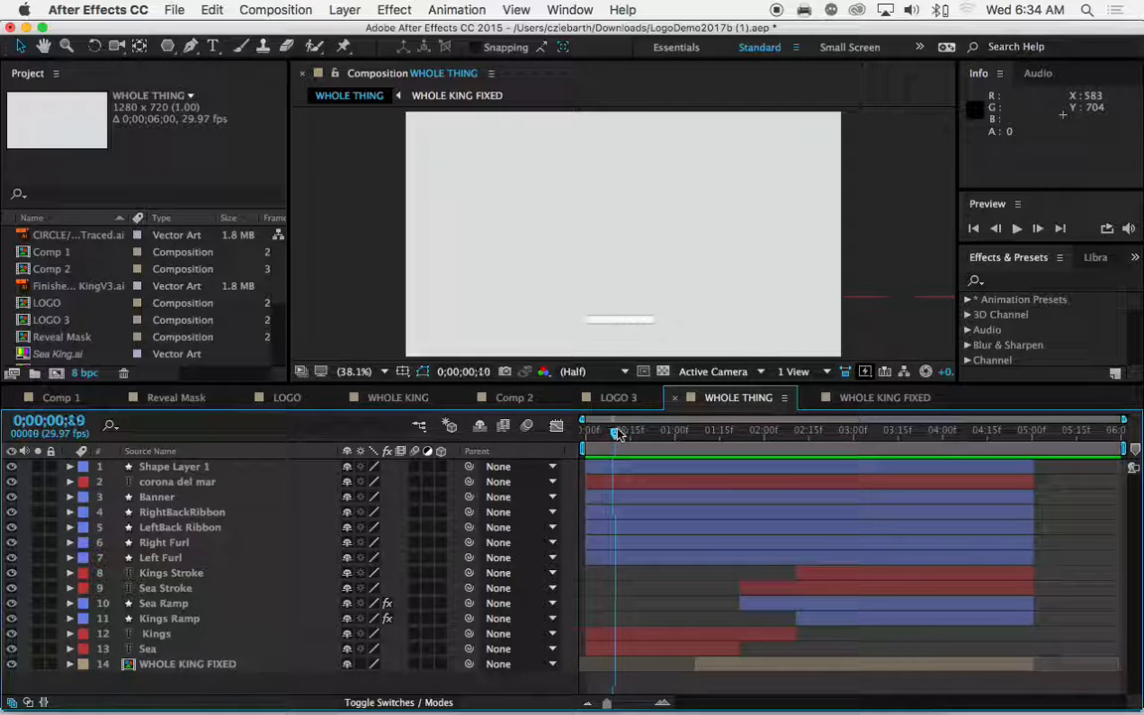
drag(624, 435, 672, 434)
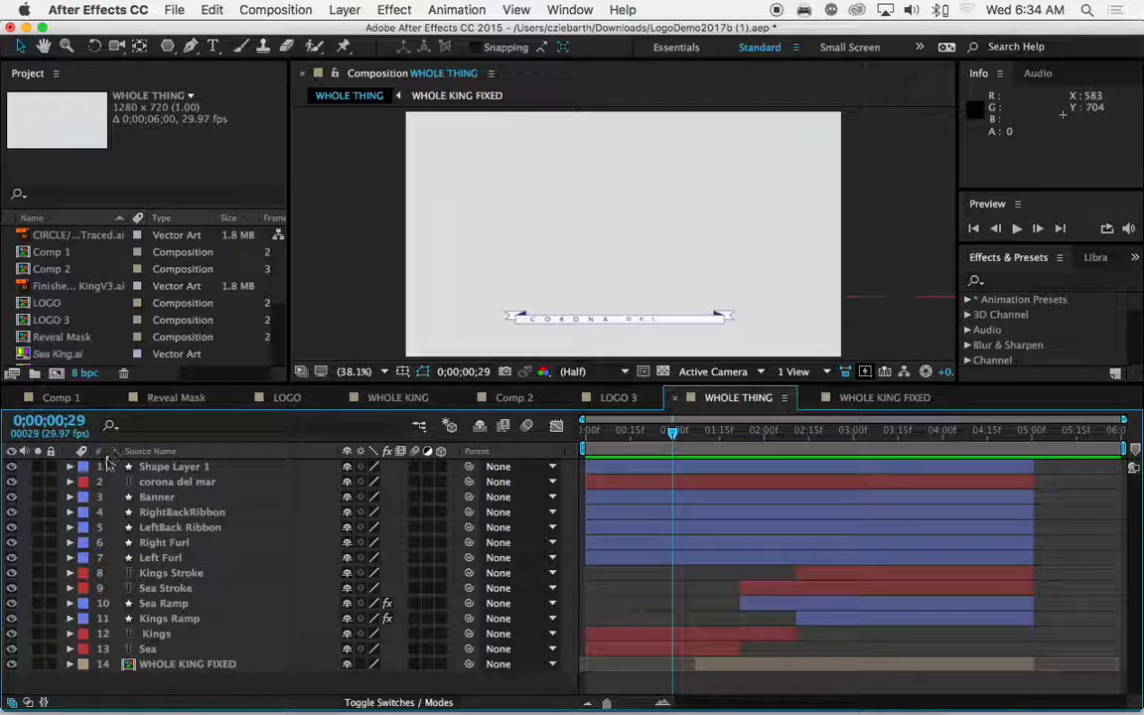
- Pre-compose the corona del mar, Banner, two back ribbon and two furl layers as "CdM Banner", moving all attributes into the new composition
click(171, 484)
click(169, 486)
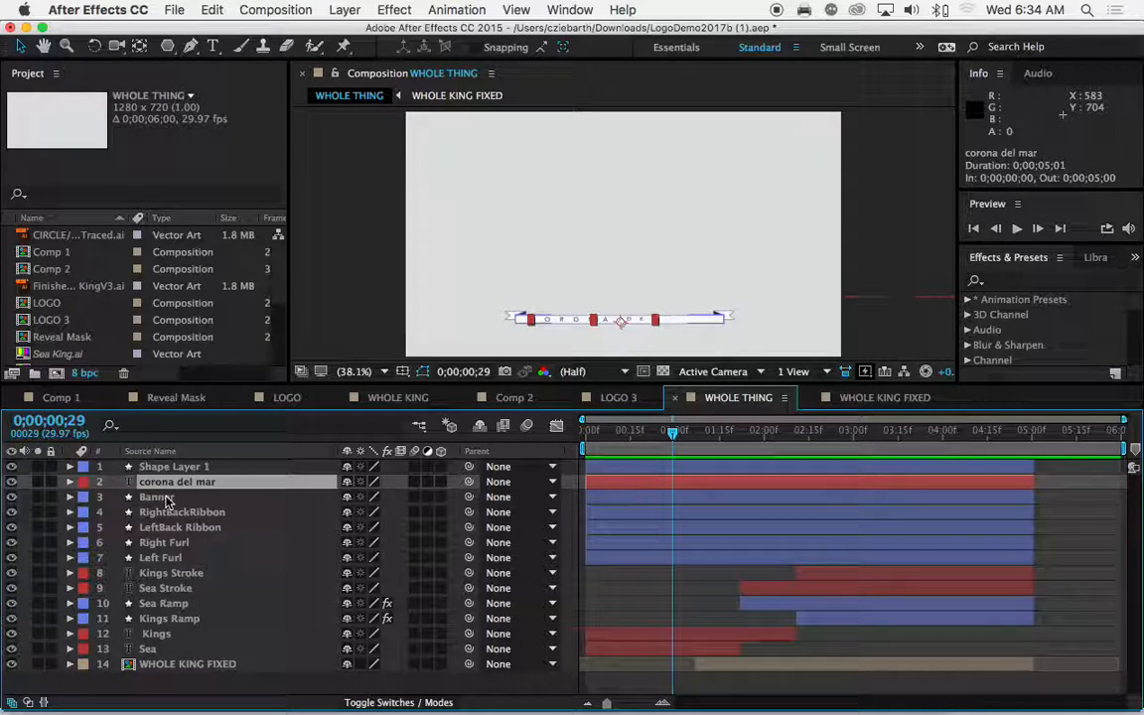
shift+click(167, 501)
drag(167, 501, 167, 521)
shift+click(167, 518)
shift+click(167, 530)
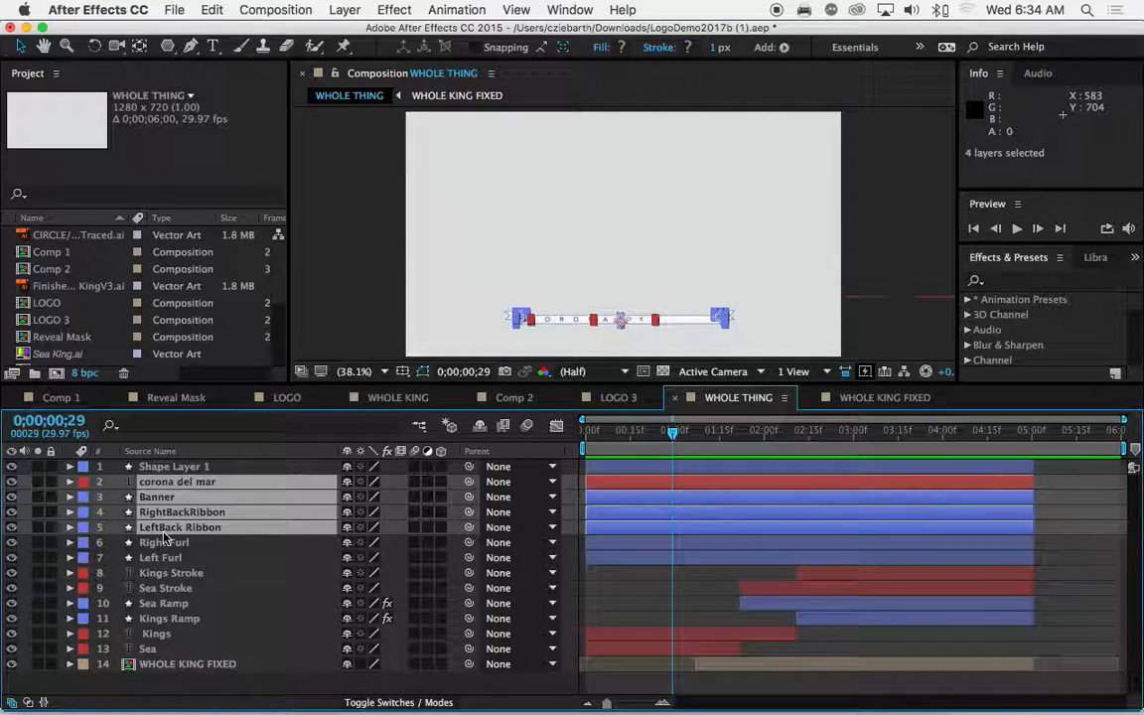
shift+click(165, 544)
shift+click(165, 559)
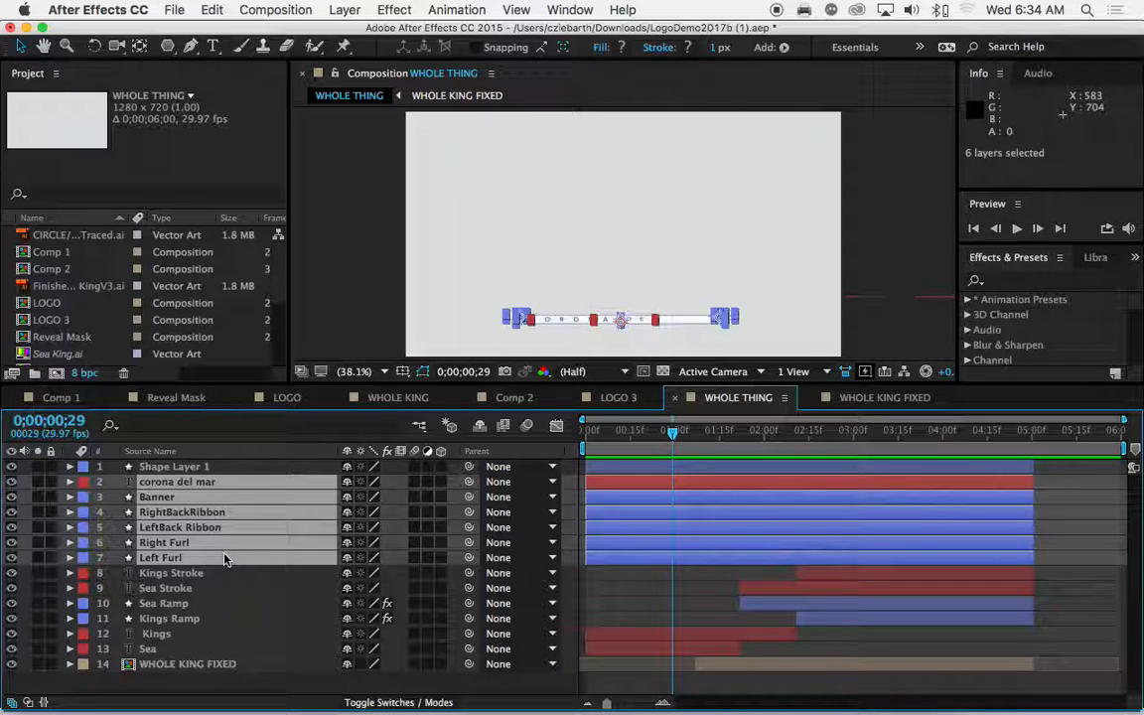
right_click(169, 519)
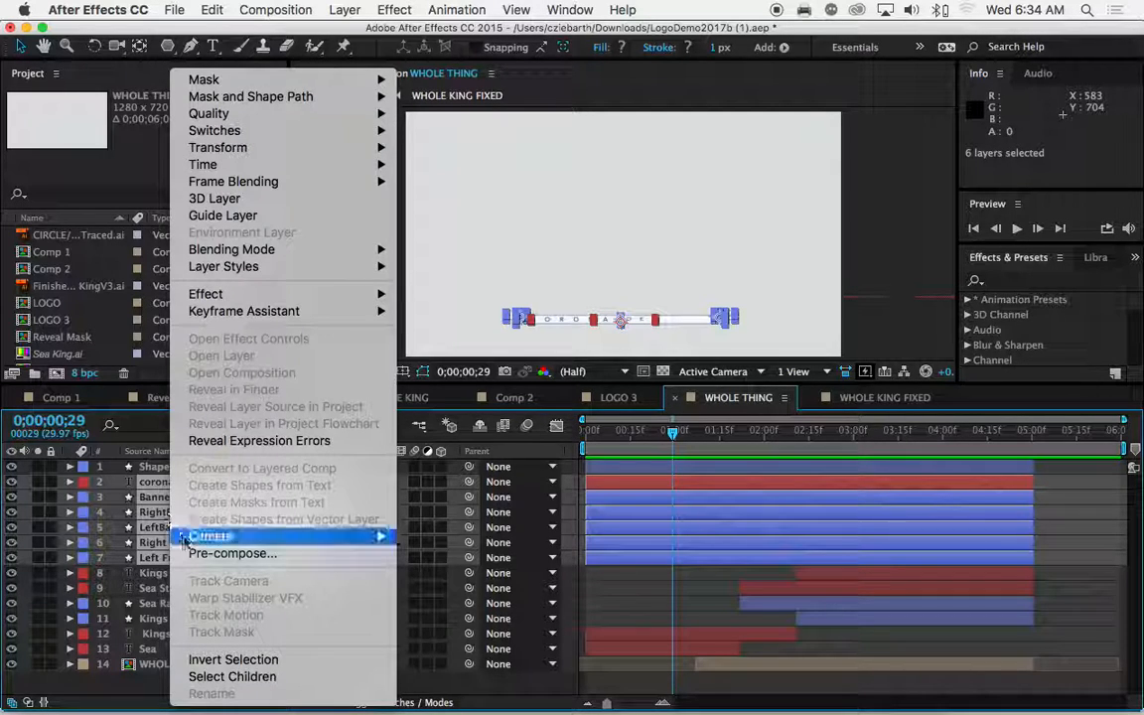
click(207, 558)
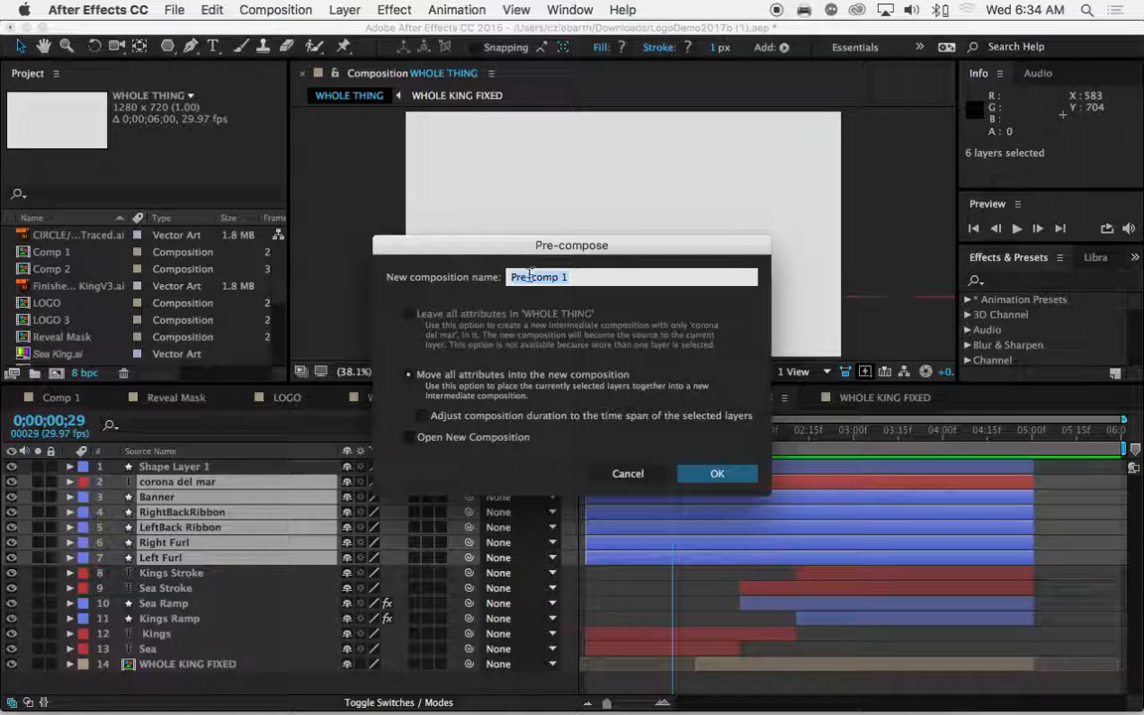
text(CdM Banner)
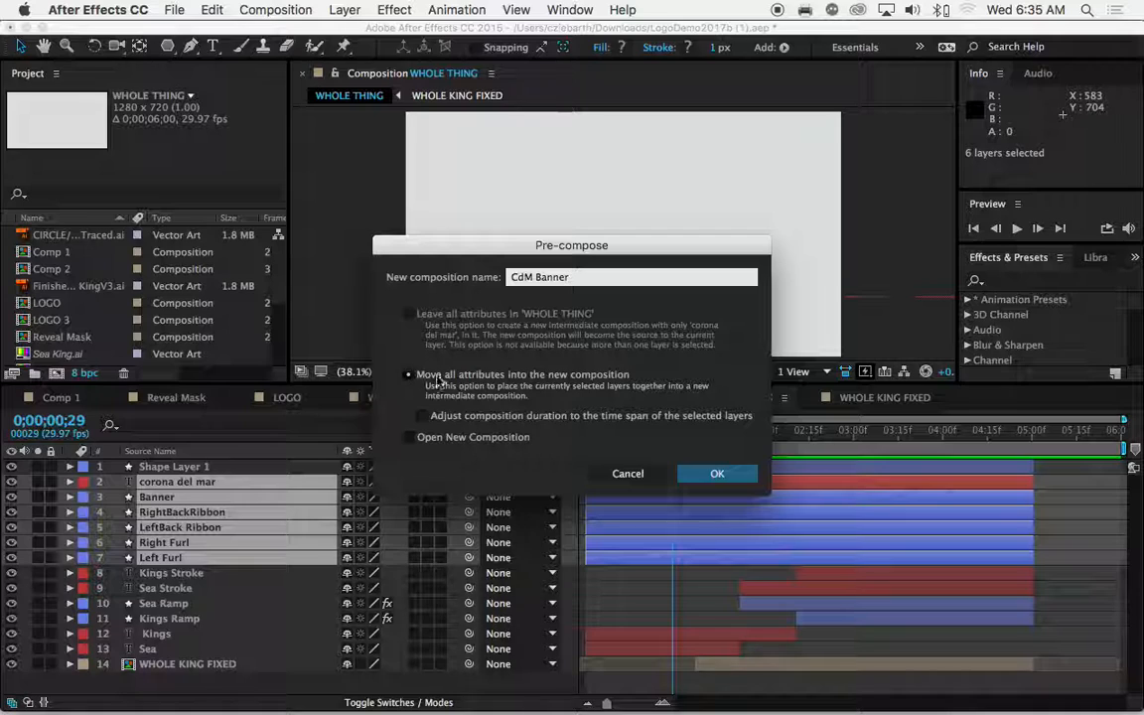
click(719, 477)
click(730, 474)
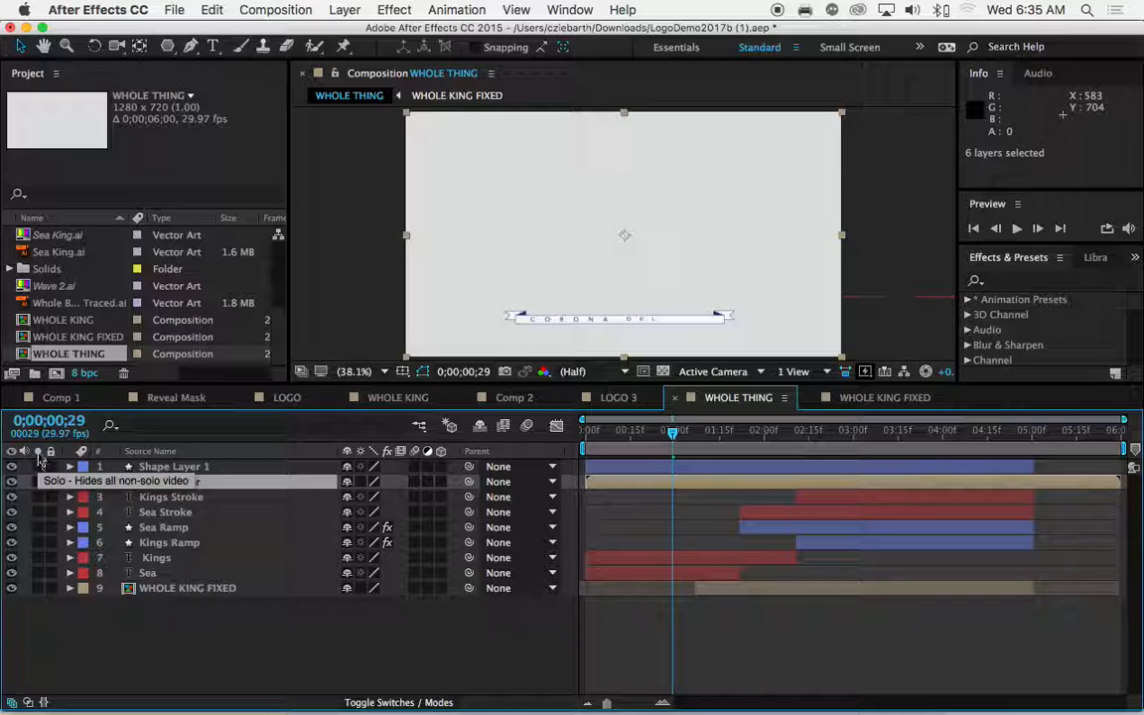
- Preview the CdM Banner layer soloed, and check the animation up to about 0;00;01;10 with solo turned off
click(38, 481)
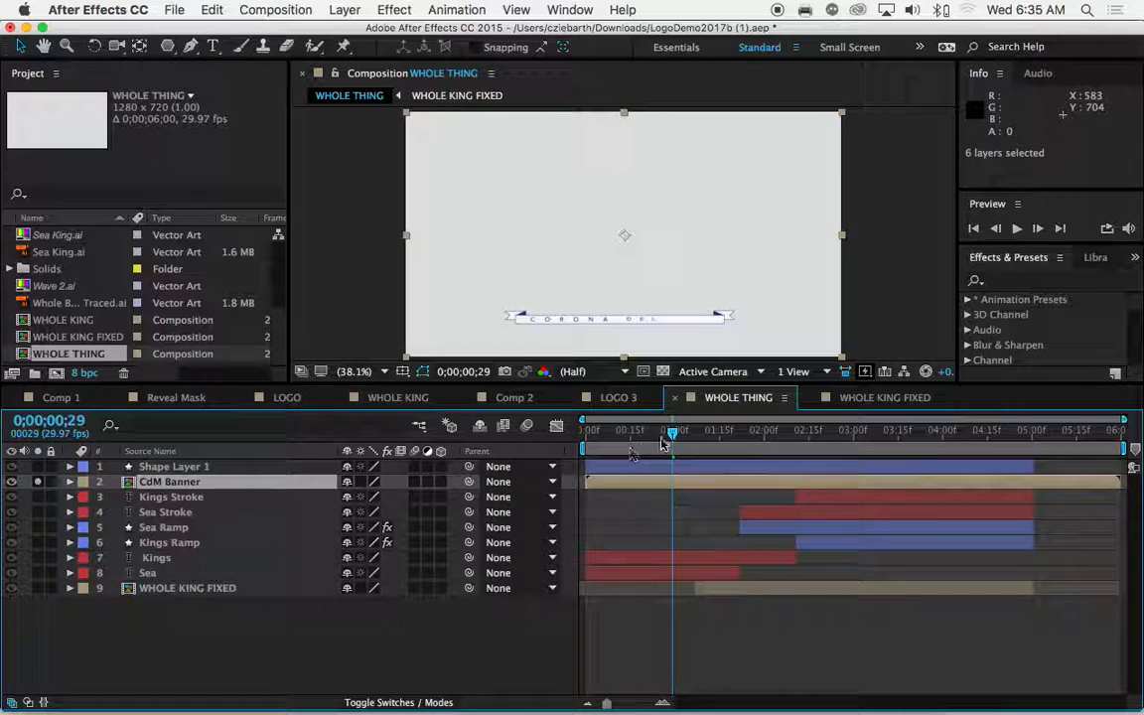
key(space)
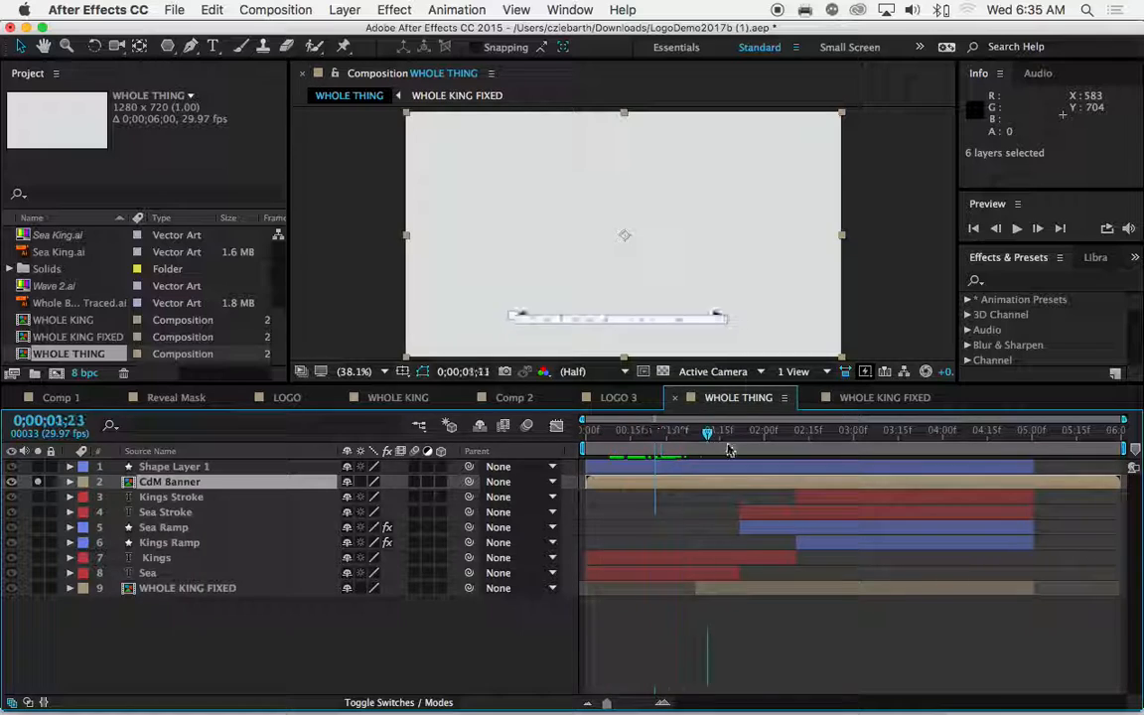
drag(809, 457, 655, 455)
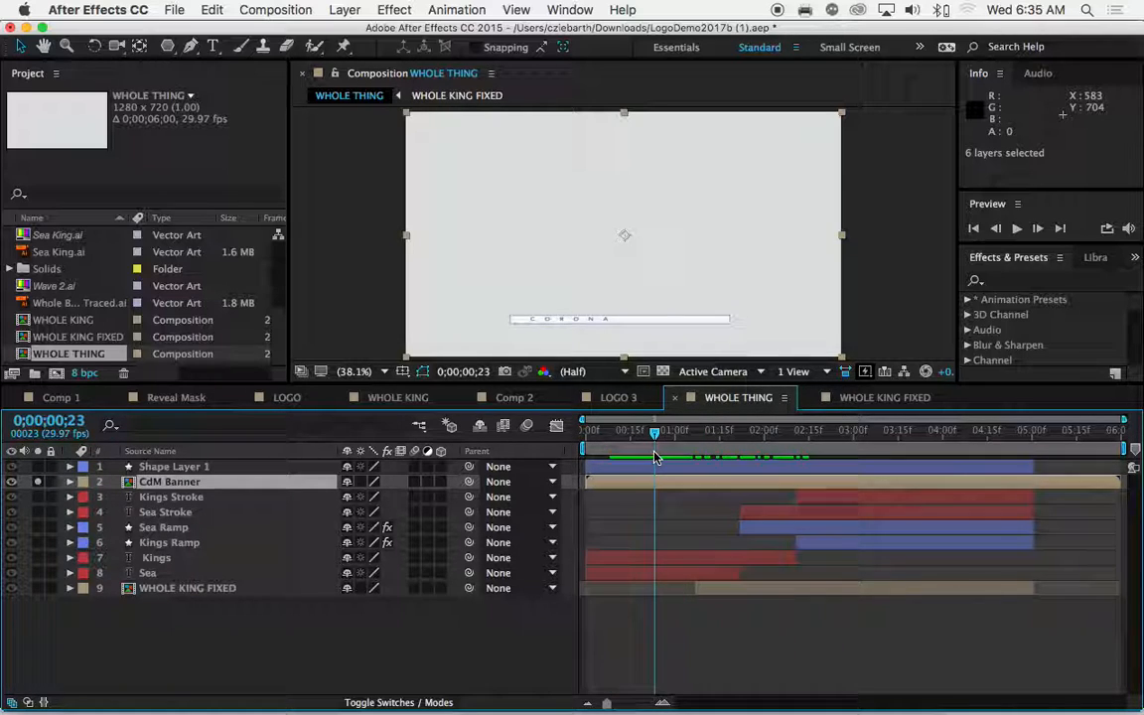
click(36, 481)
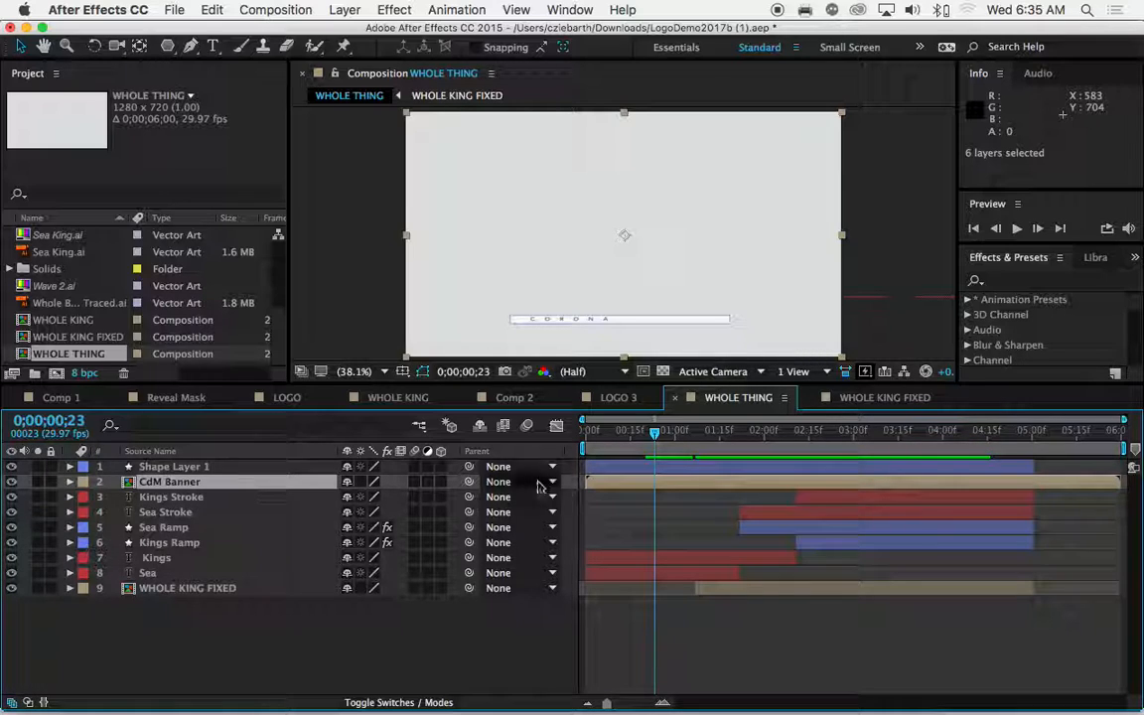
drag(654, 444, 703, 440)
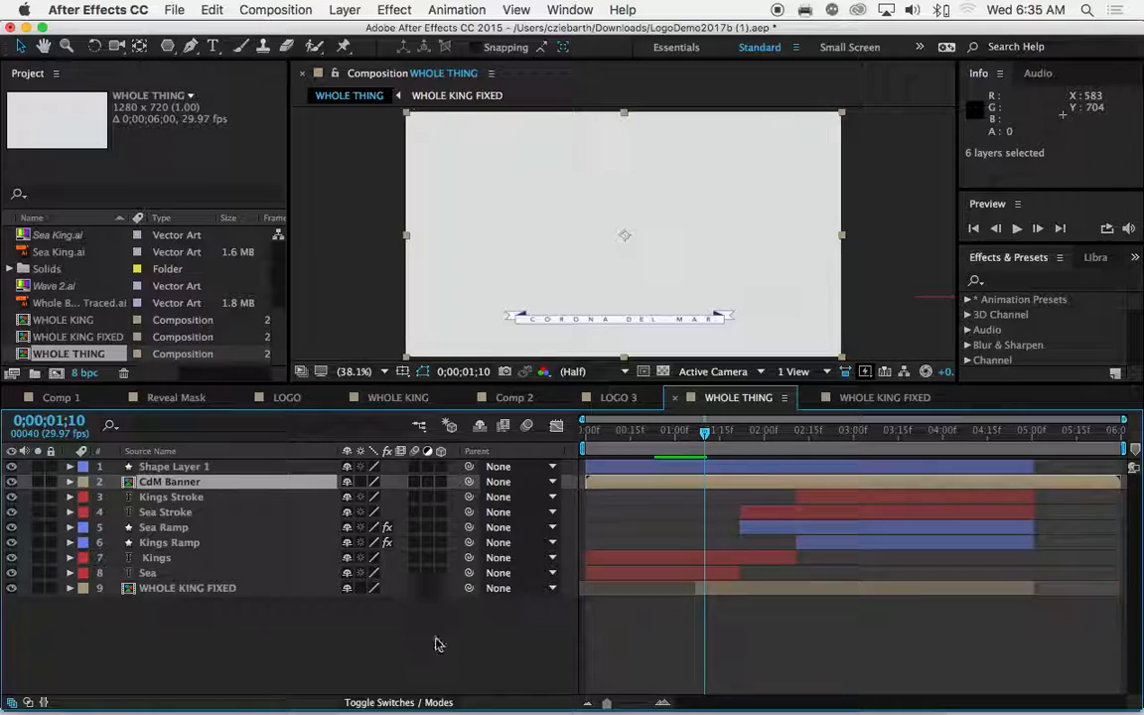
- Enlarge the area above the timeline and open the CdM Banner composition from the project items
drag(518, 386, 562, 479)
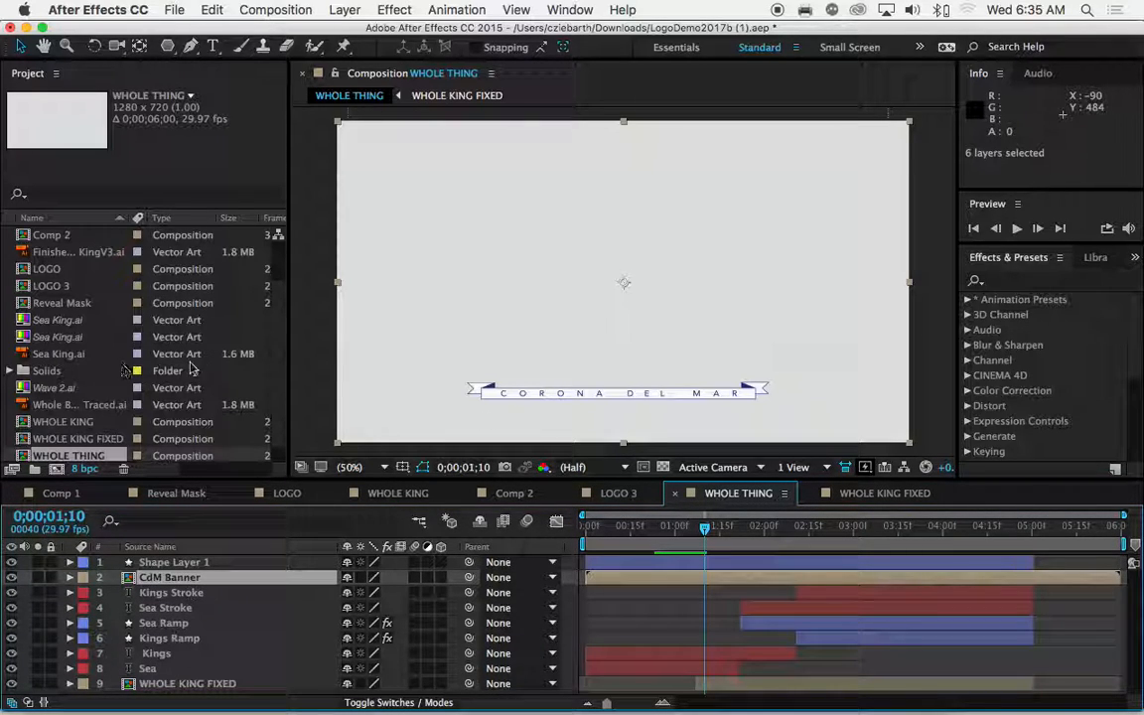
scroll(146, 326, down, 1)
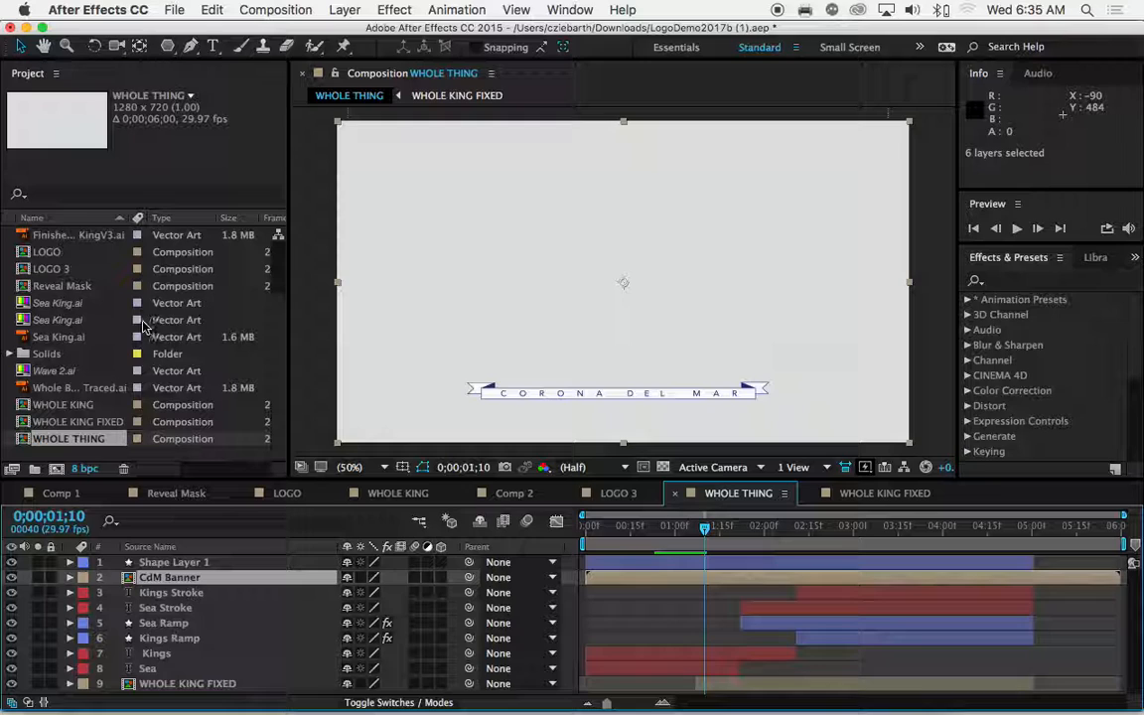
scroll(146, 325, up, 3)
scroll(146, 326, up, 1)
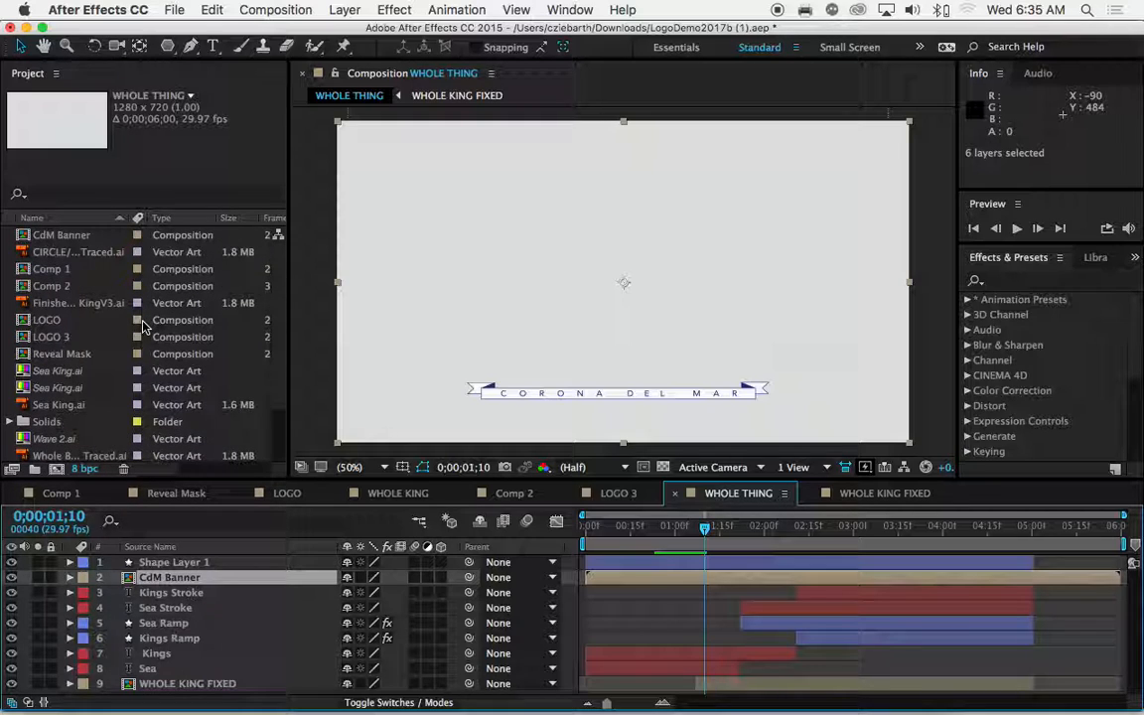
click(53, 238)
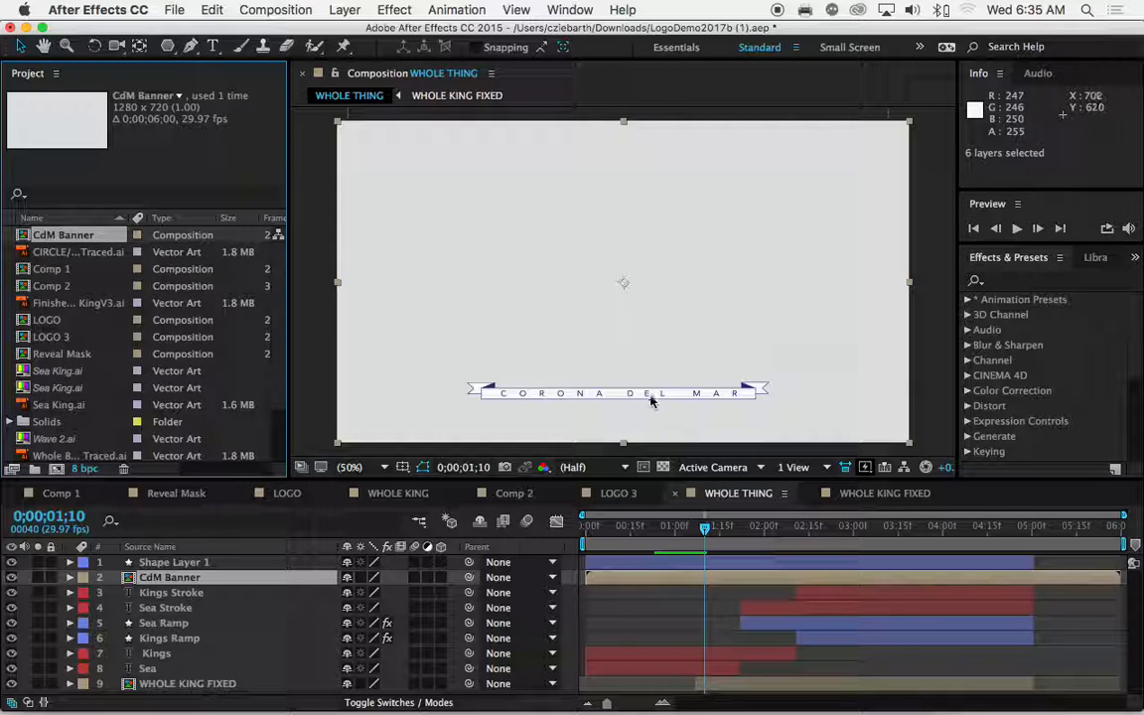
double_click(54, 241)
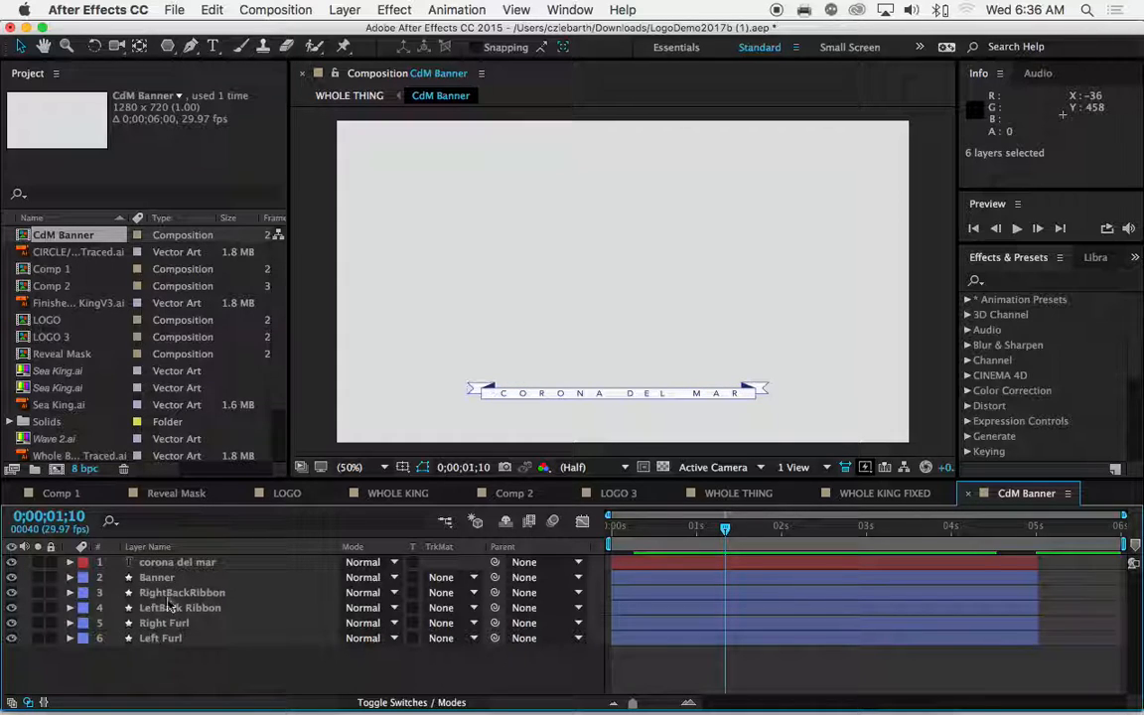
- Inspect the text, Banner and RightBackRibbon layers inside CdM Banner, and return to the WHOLE THING composition
click(155, 563)
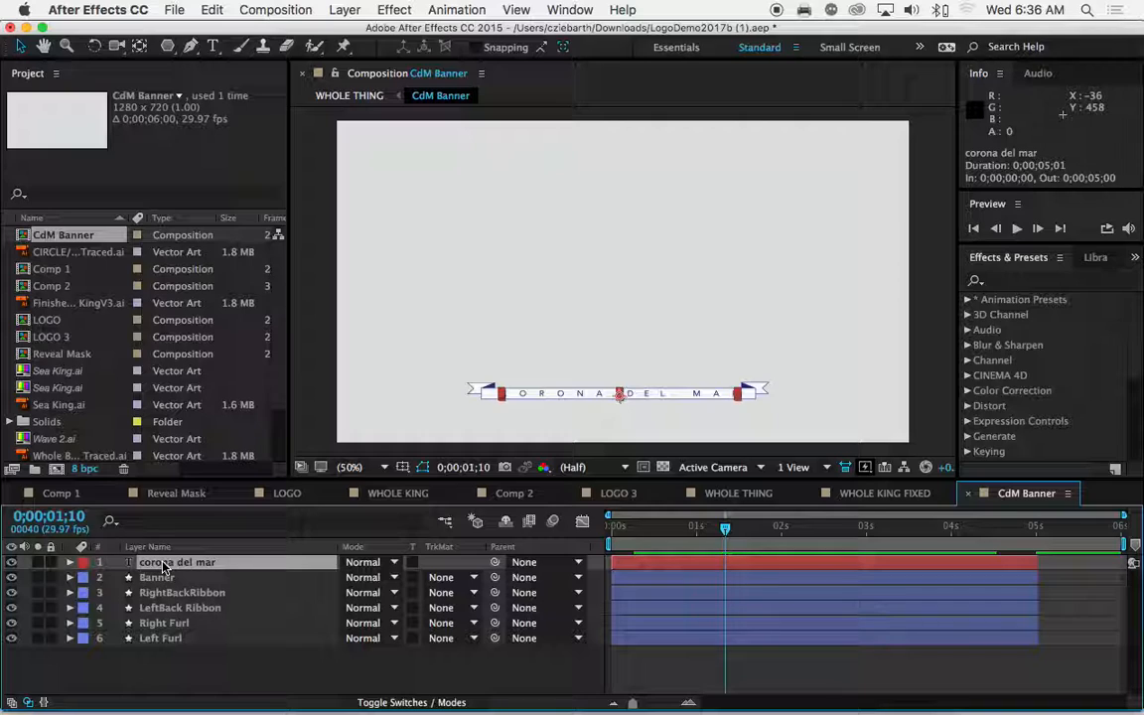
click(157, 578)
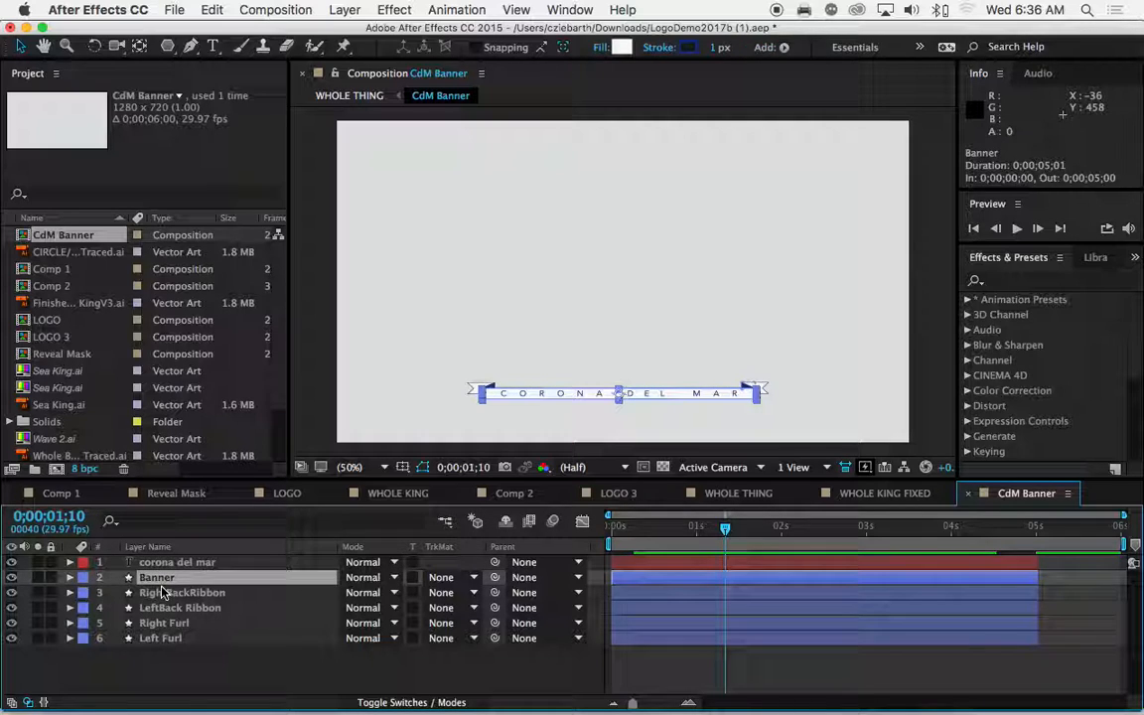
click(164, 593)
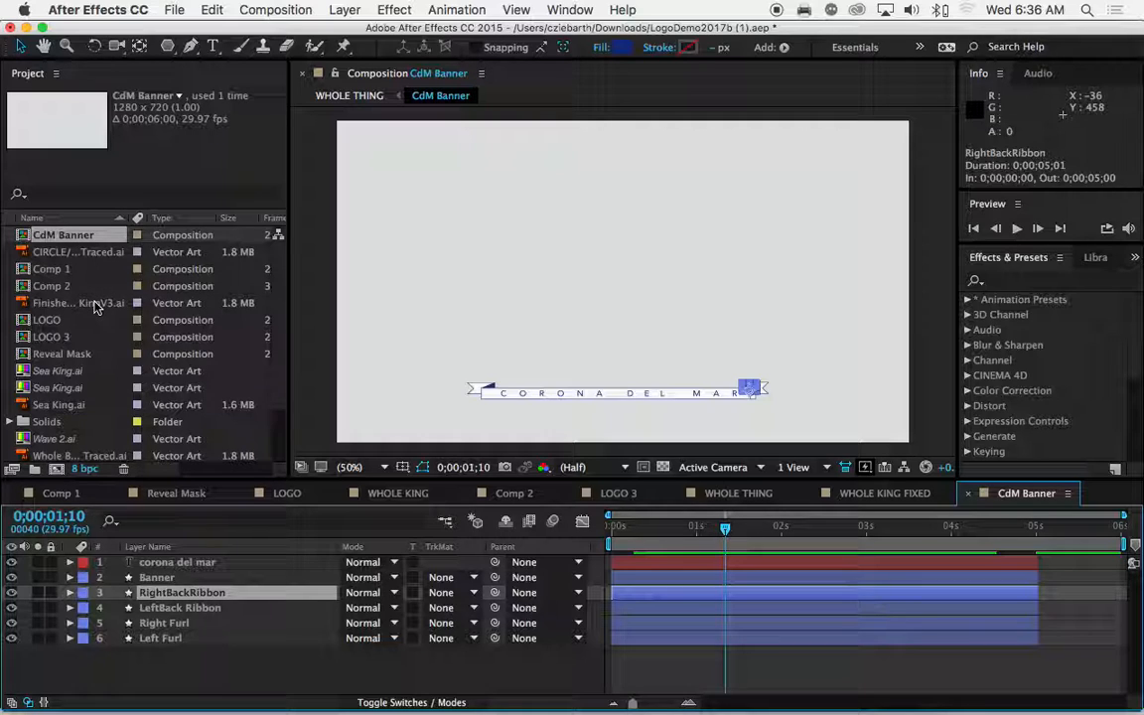
scroll(95, 308, down, 3)
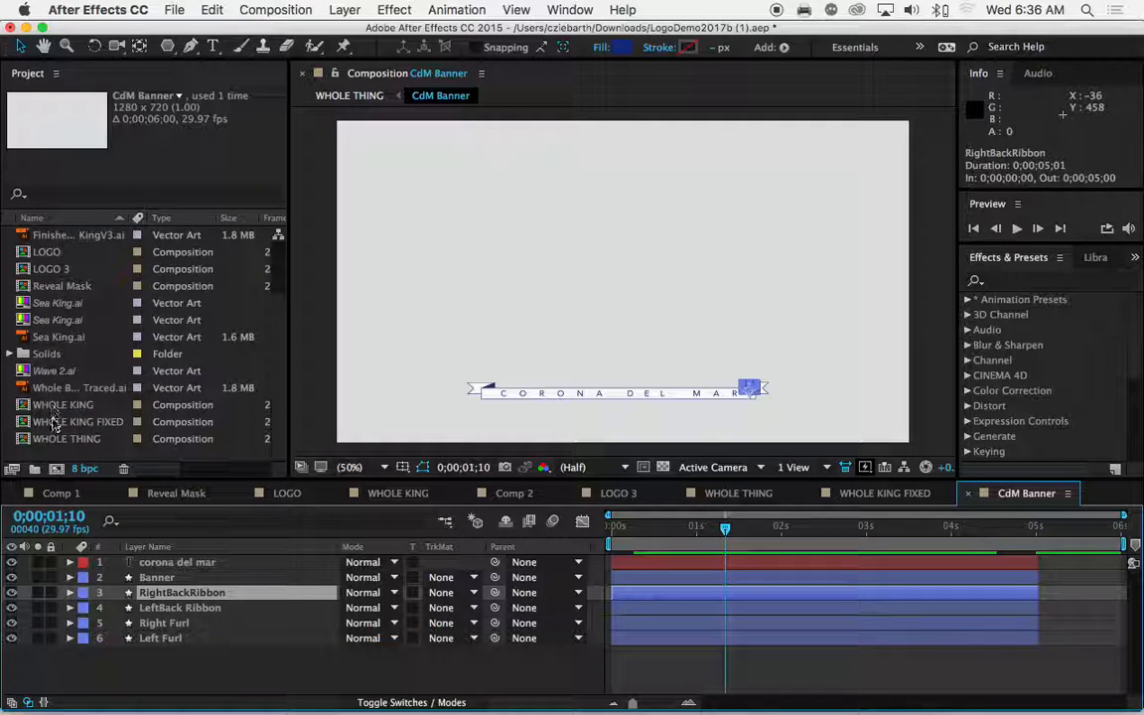
double_click(57, 442)
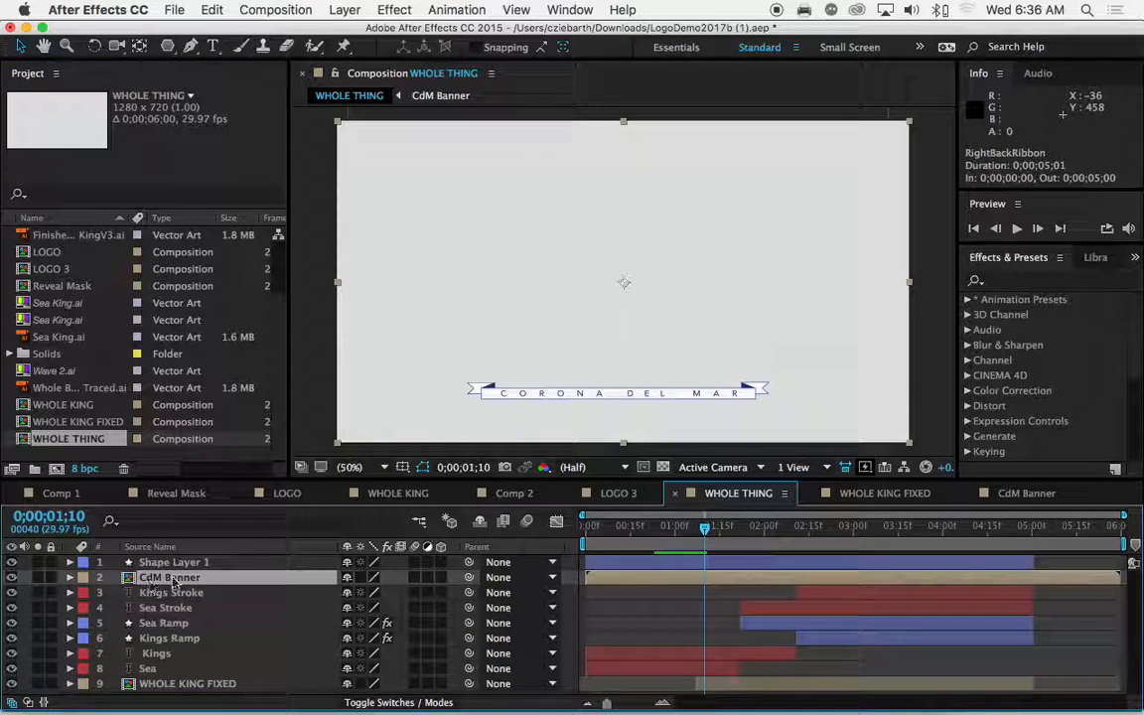
- Review the Sea Kings lettering between about 0;00;01;16 and 0;00;02;29, checking the Sea Ramp layer
drag(708, 536, 797, 533)
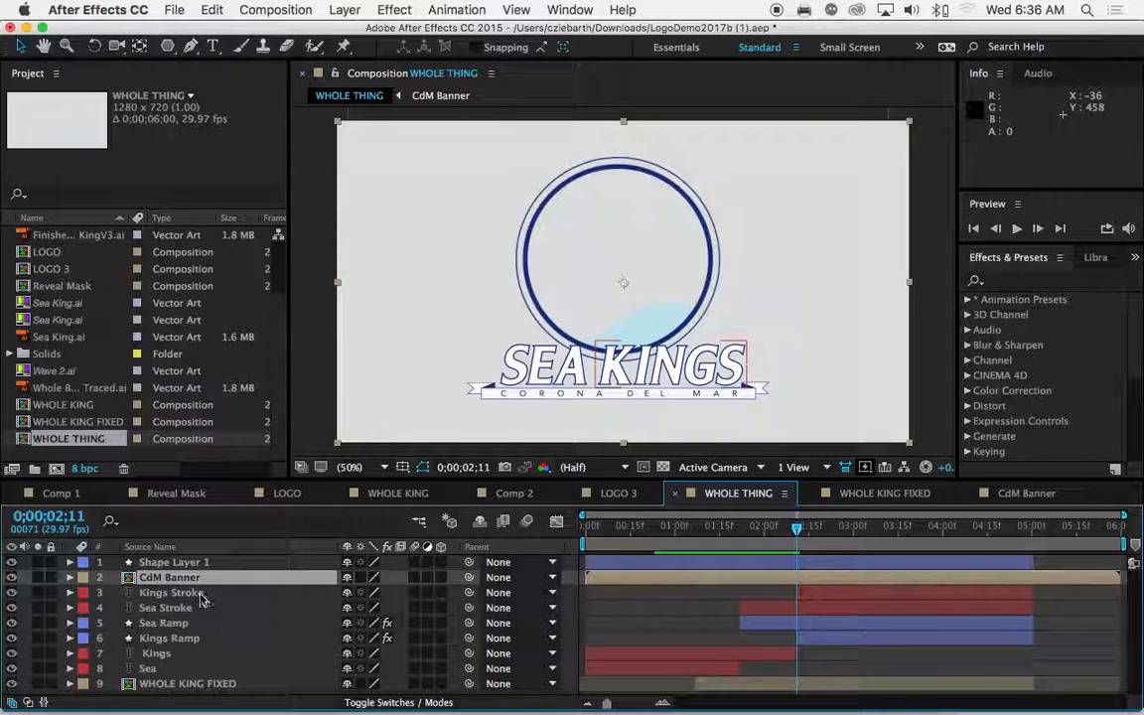
click(195, 623)
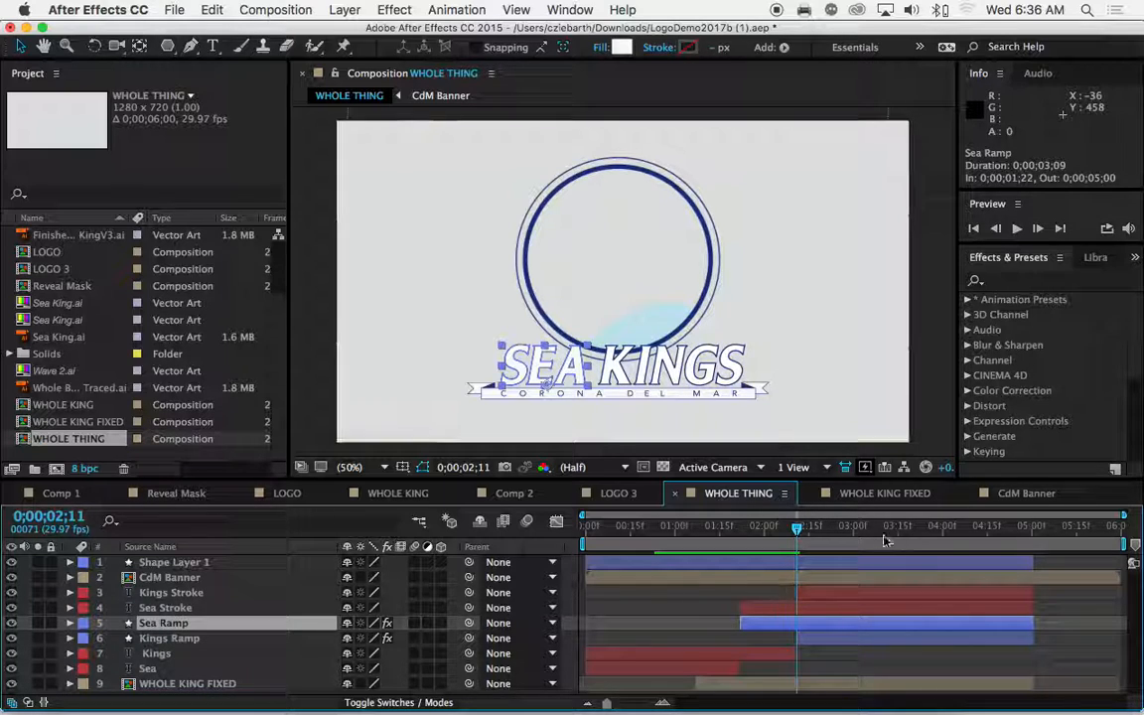
click(800, 528)
drag(801, 534, 849, 534)
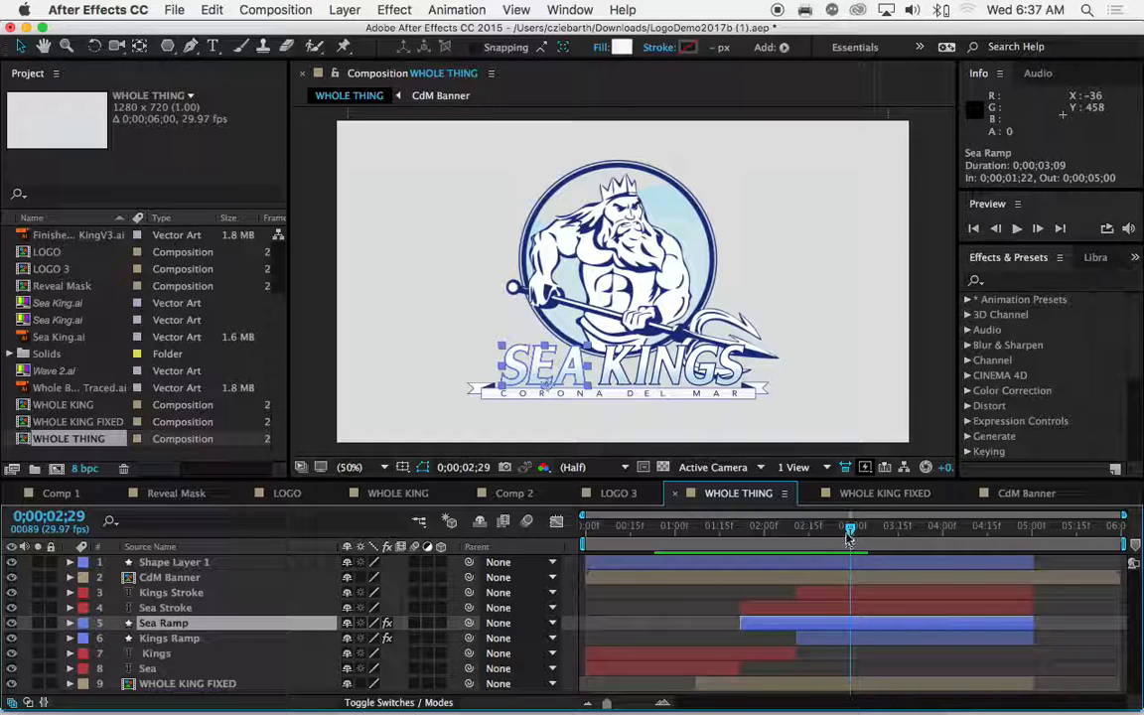
drag(851, 533, 722, 530)
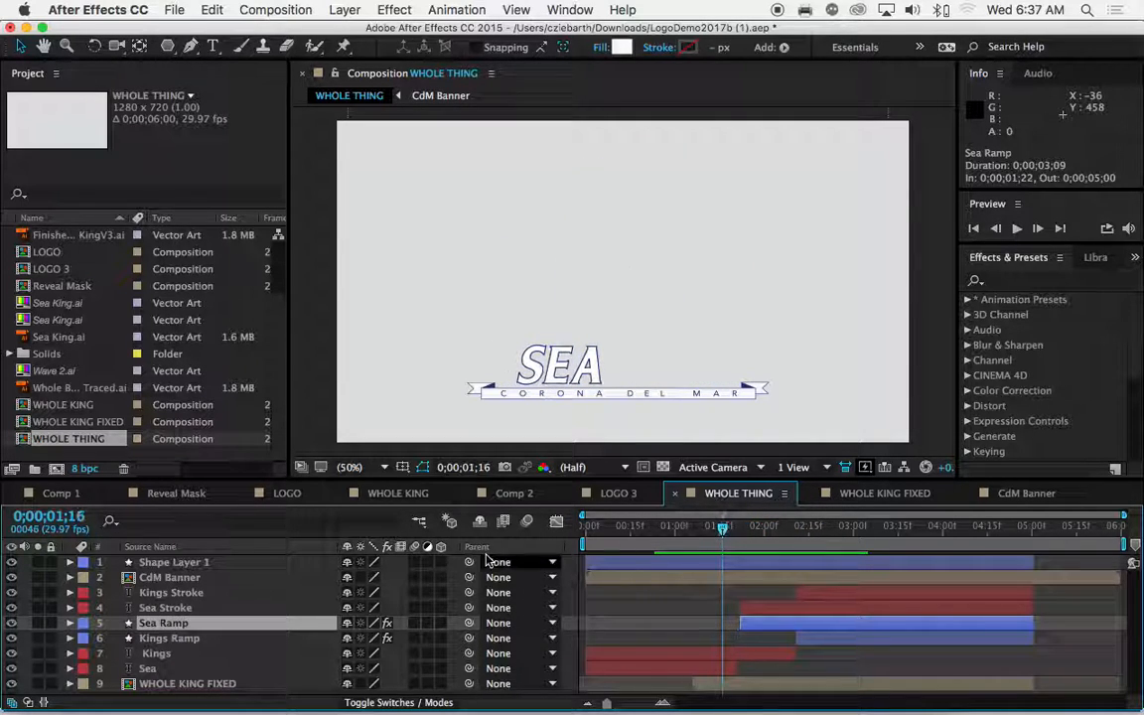
- Pre-compose the Kings Stroke, Sea Stroke, Sea Ramp, Kings Ramp, Kings and Sea layers, moving all attributes into a composition named SeaKing Fly In
click(156, 594)
click(156, 606)
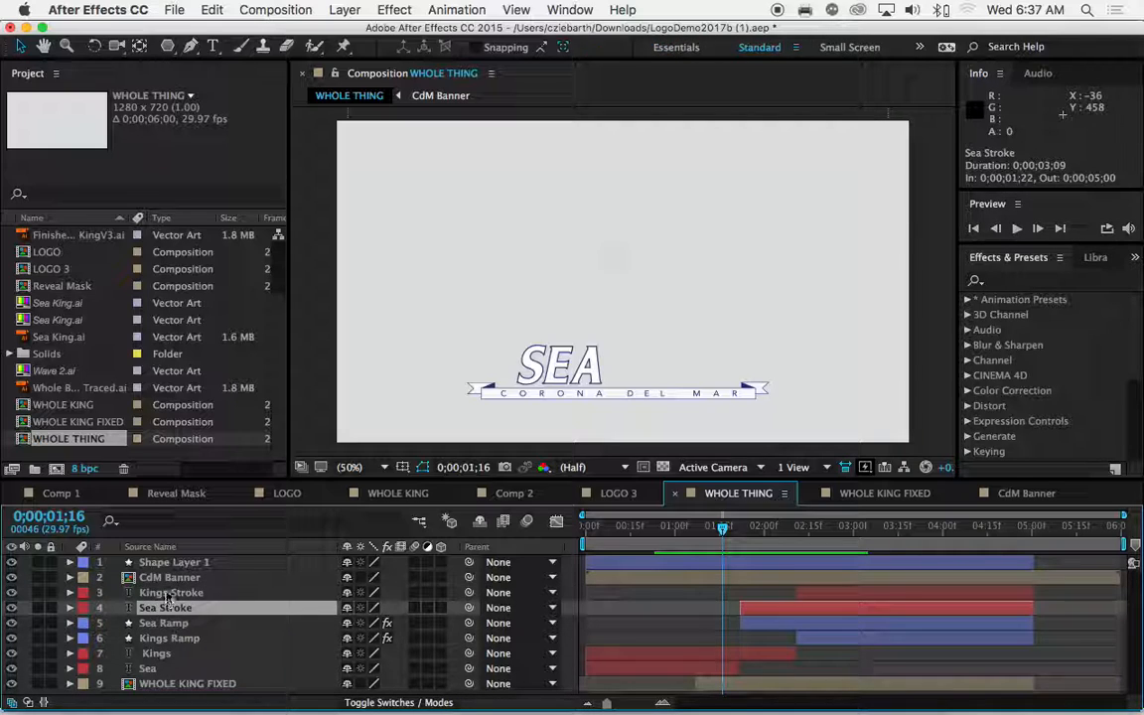
click(168, 593)
shift+click(165, 607)
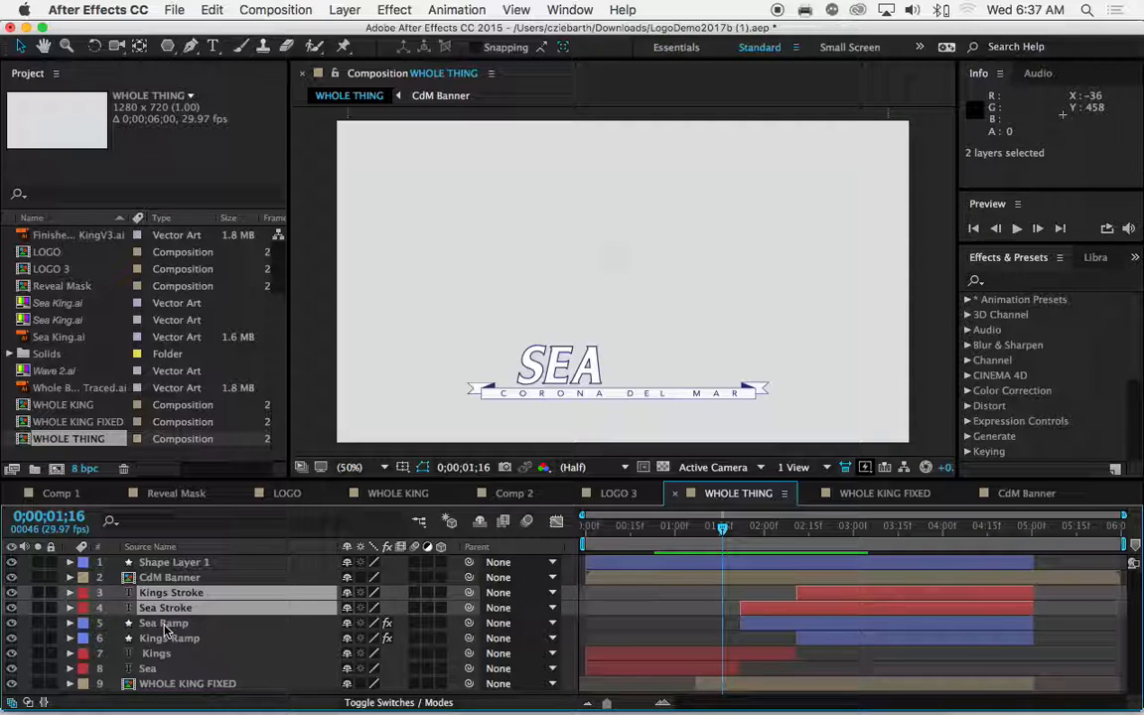
shift+click(164, 625)
shift+click(166, 639)
shift+click(158, 654)
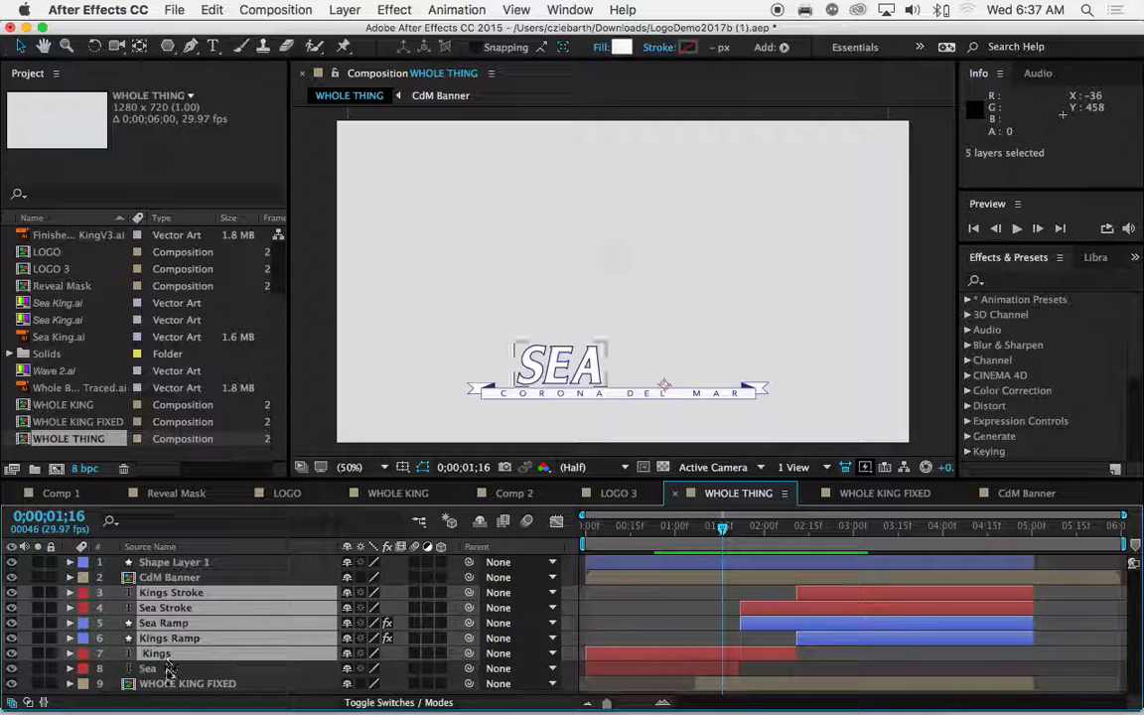
shift+click(164, 669)
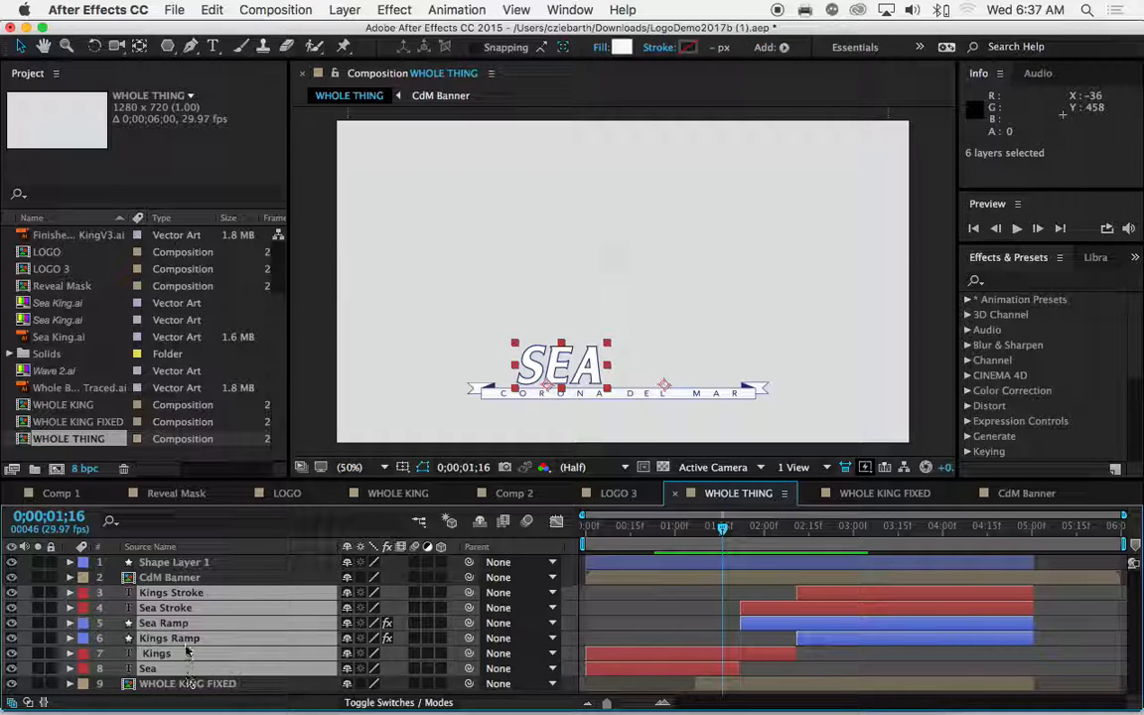
right_click(185, 625)
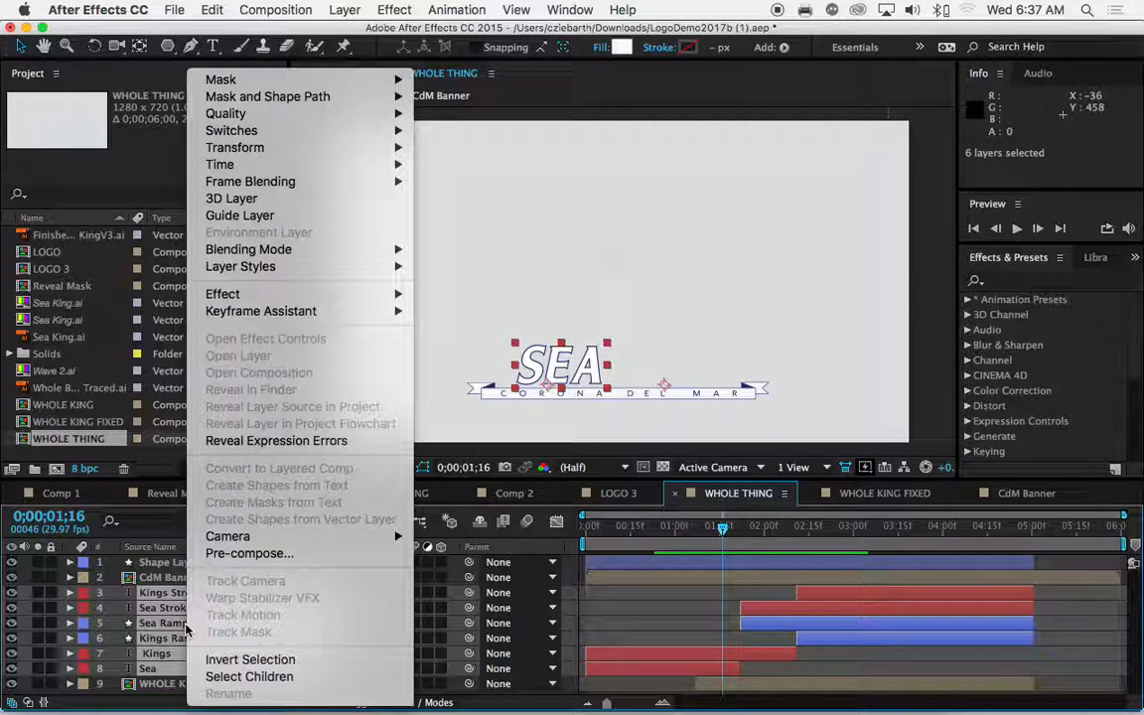
click(222, 559)
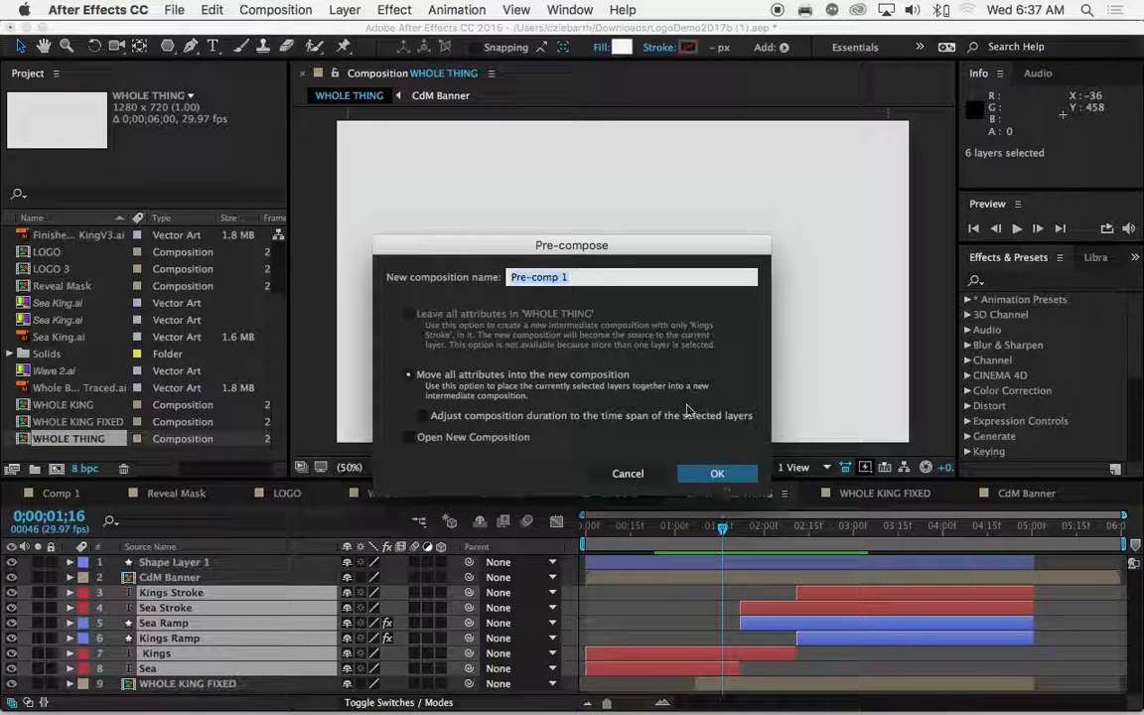
text(SeaKing Fly In)
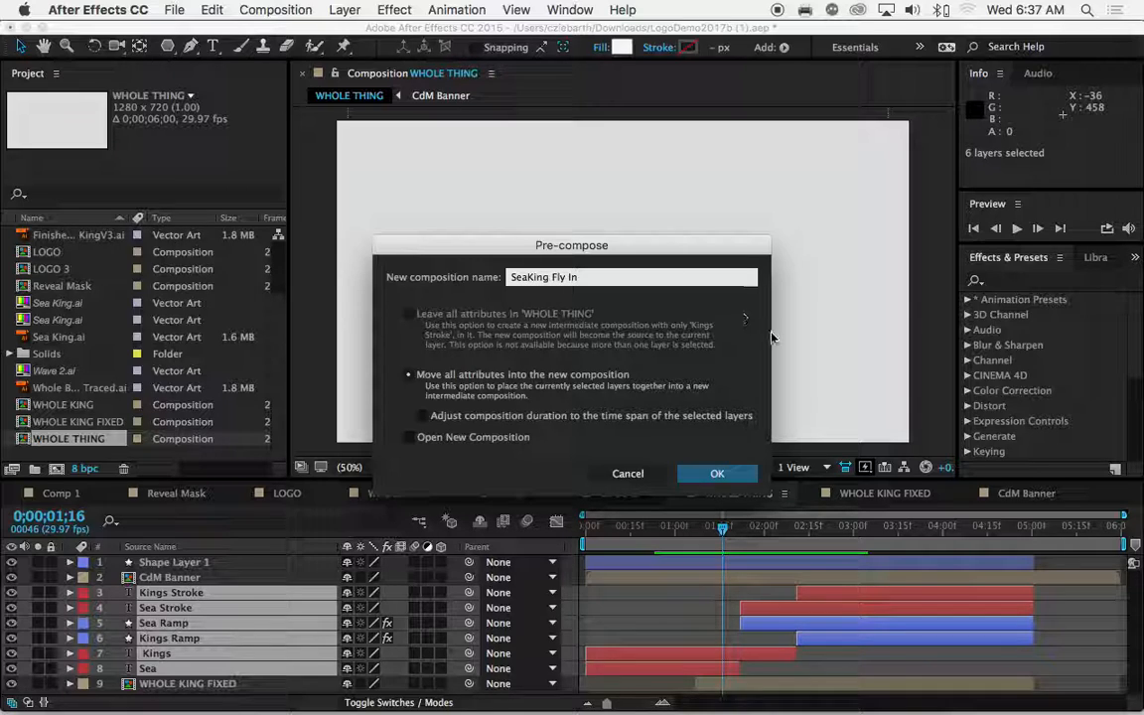
click(717, 474)
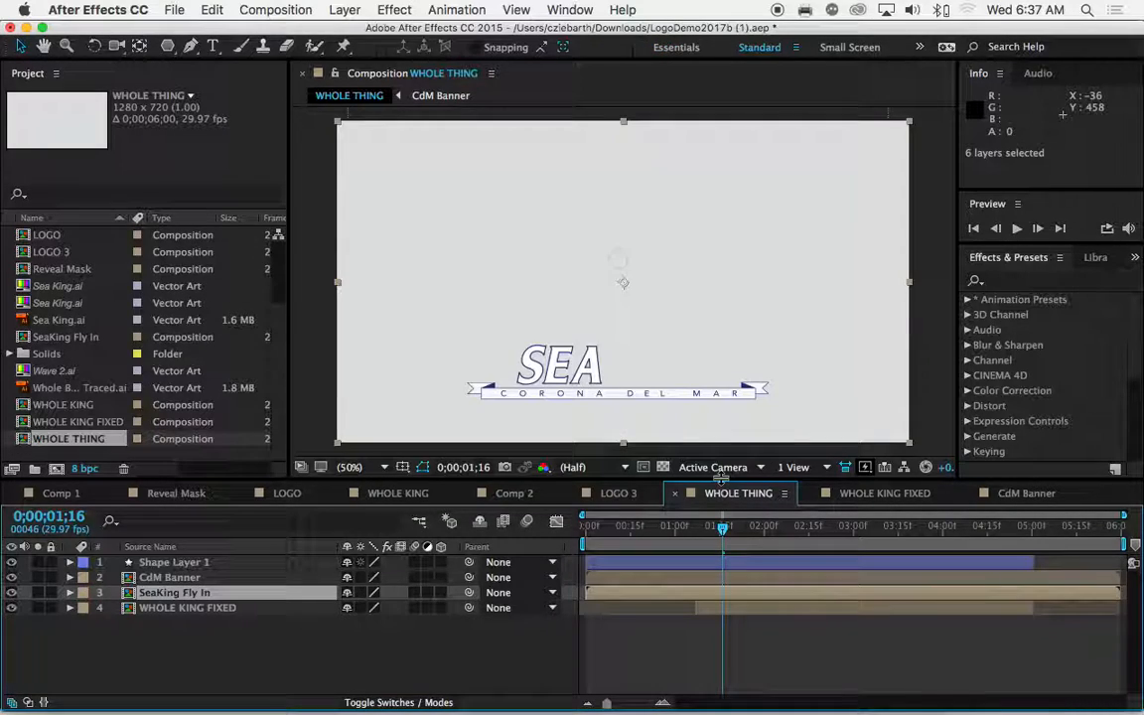
- Check Shape Layer 1 soloed between 0;00;02;10 and 0;00;00;13, and delete it from WHOLE THING
click(162, 564)
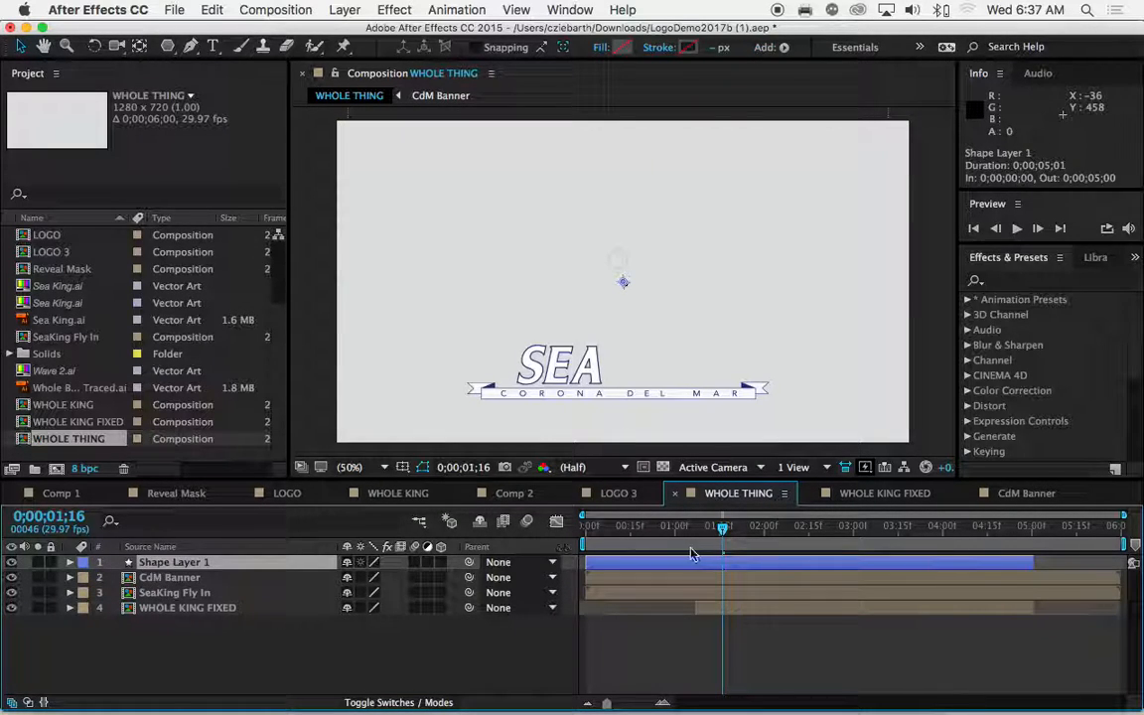
drag(730, 533, 793, 533)
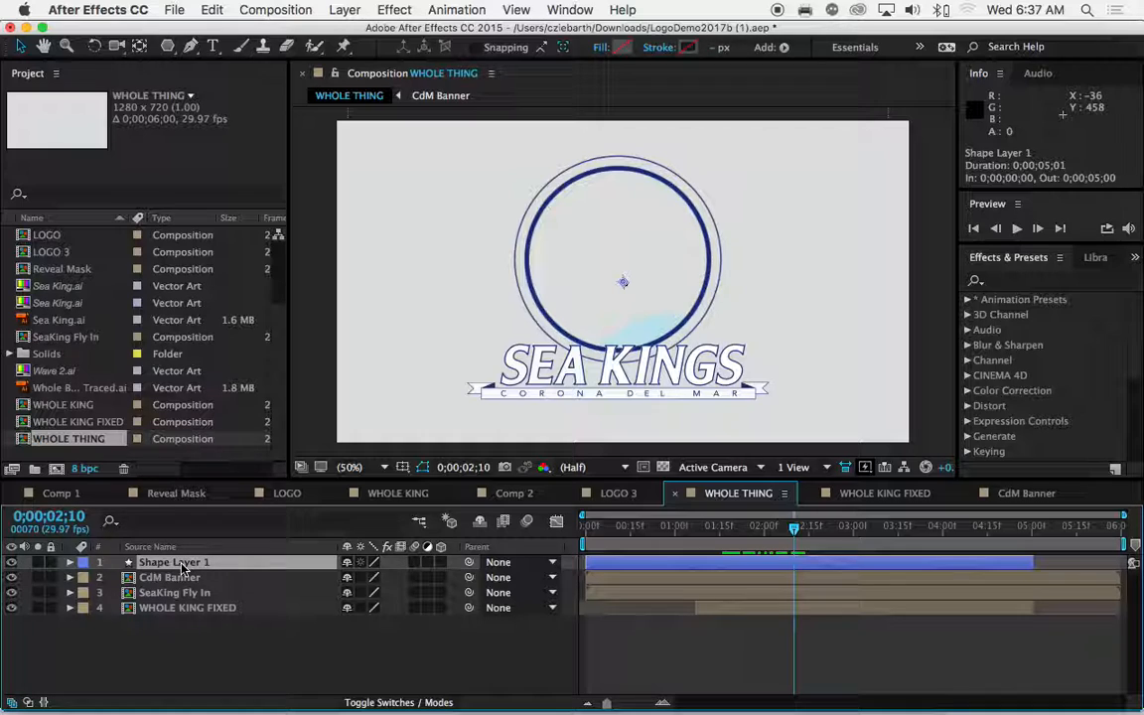
click(39, 563)
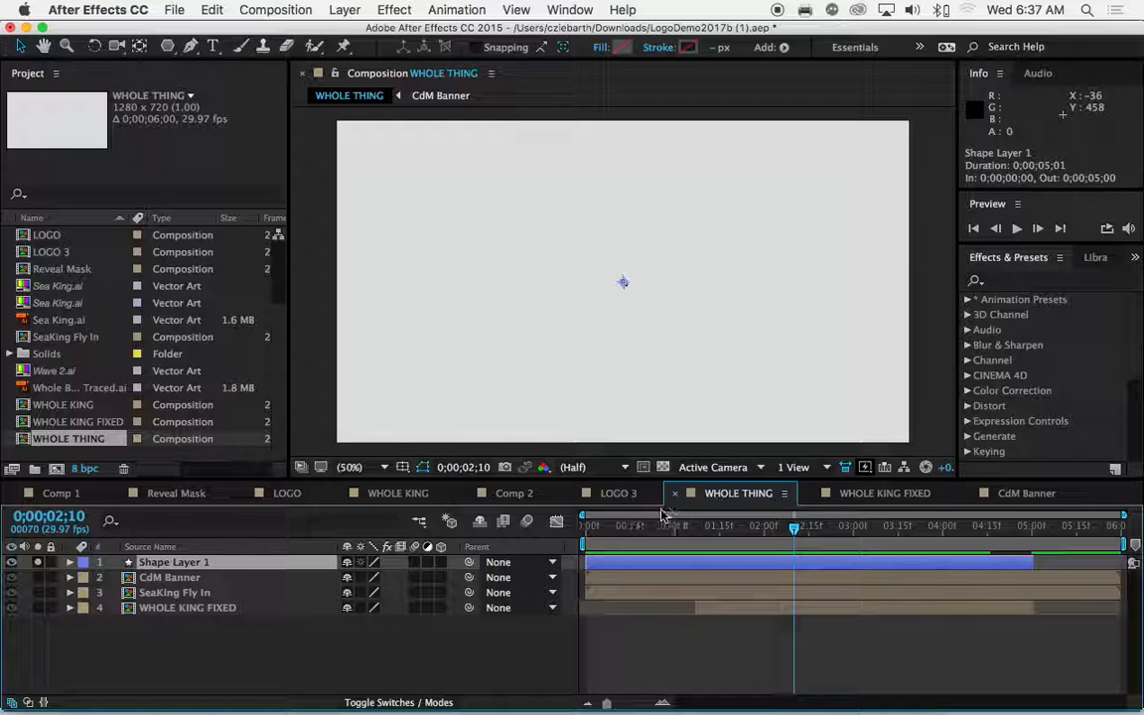
mouse_move(793, 533)
mouse_down()
mouse_move(755, 544)
mouse_move(626, 533)
mouse_move(679, 546)
mouse_move(1072, 552)
mouse_move(622, 552)
mouse_up()
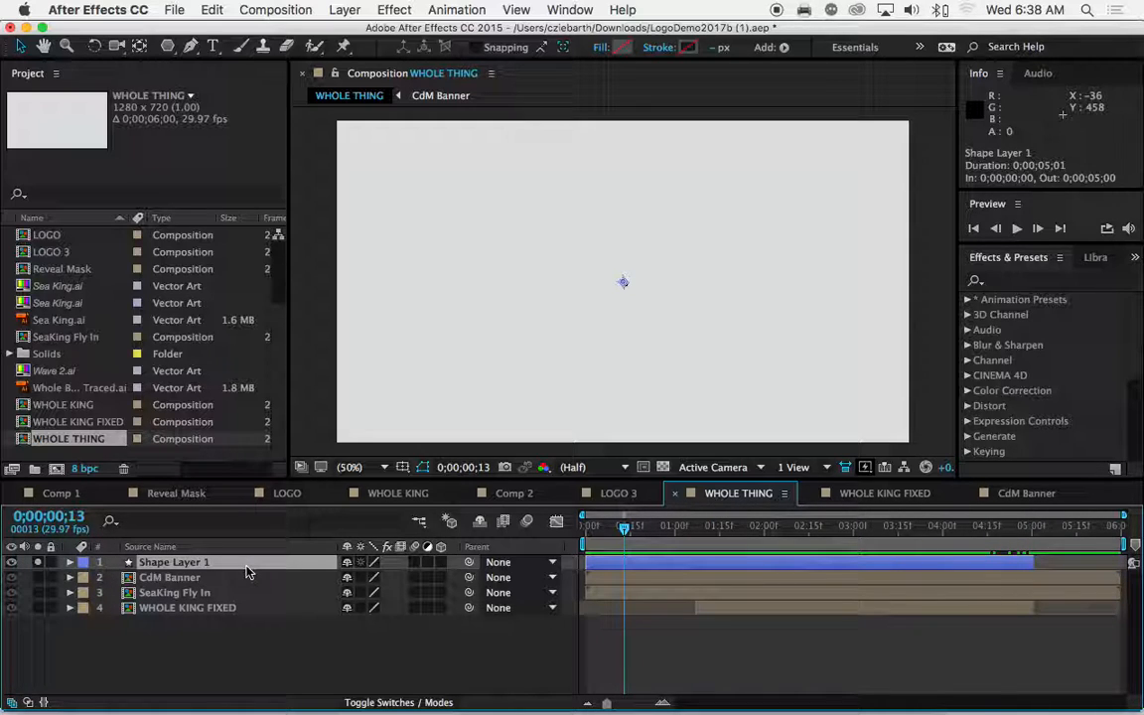
key(Delete)
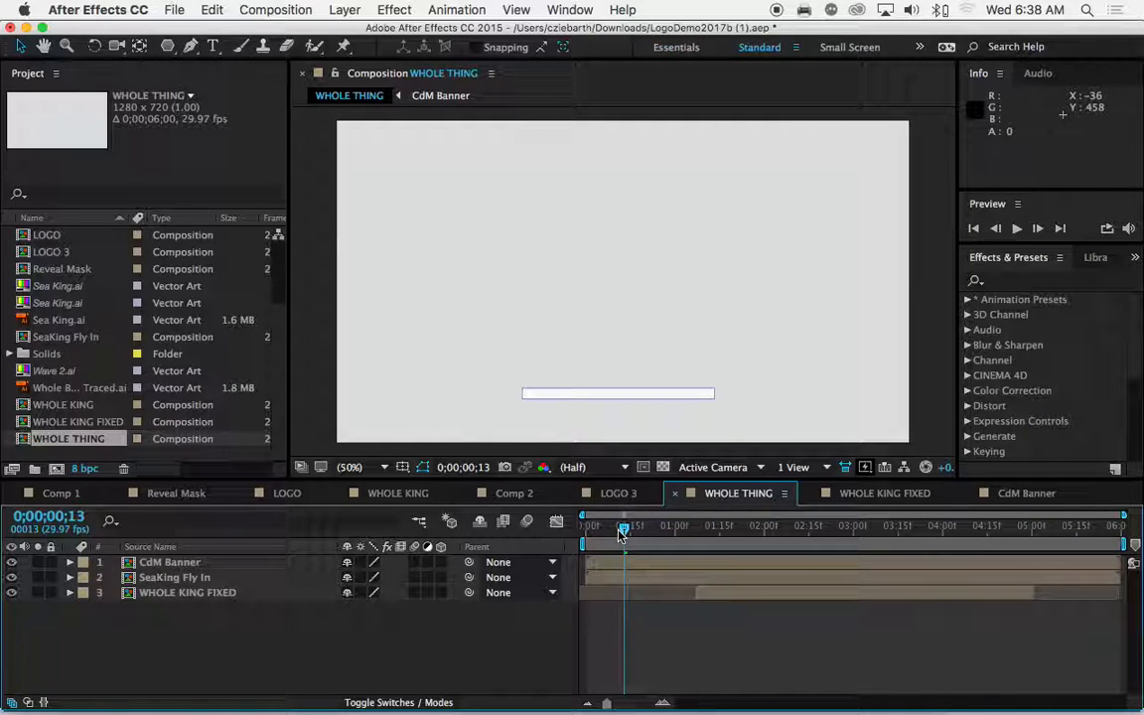
- Preview the full WHOLE THING animation, and review the king's entrance back to 0;00;02;19
key(space)
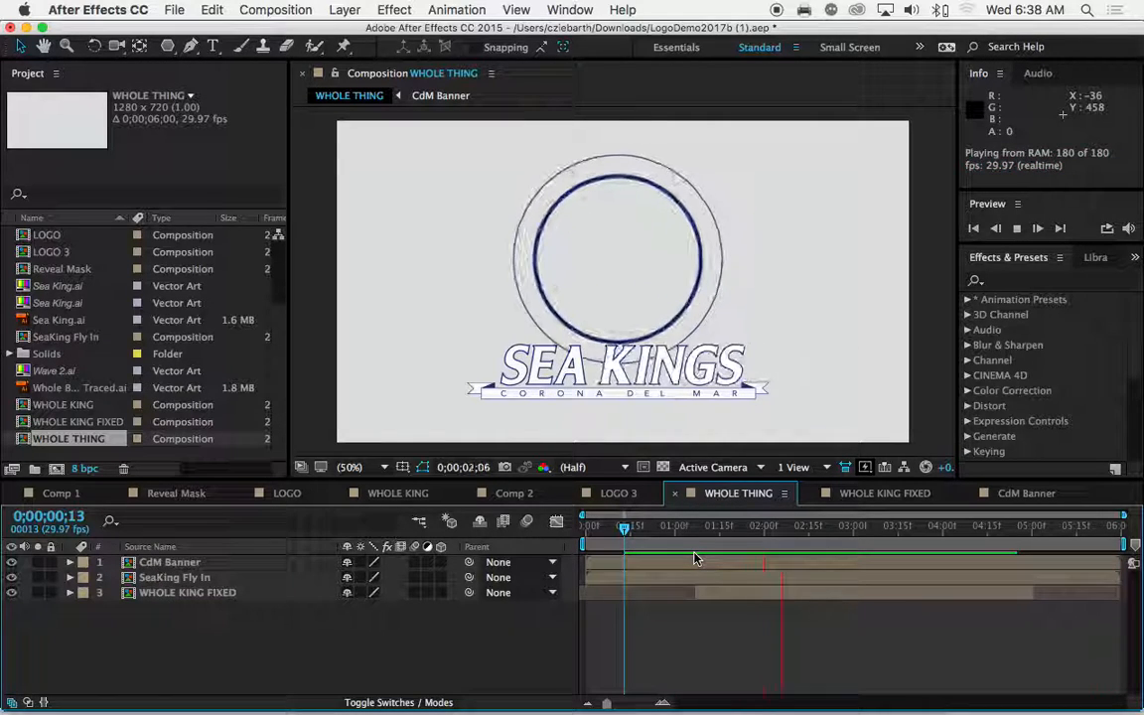
key(space)
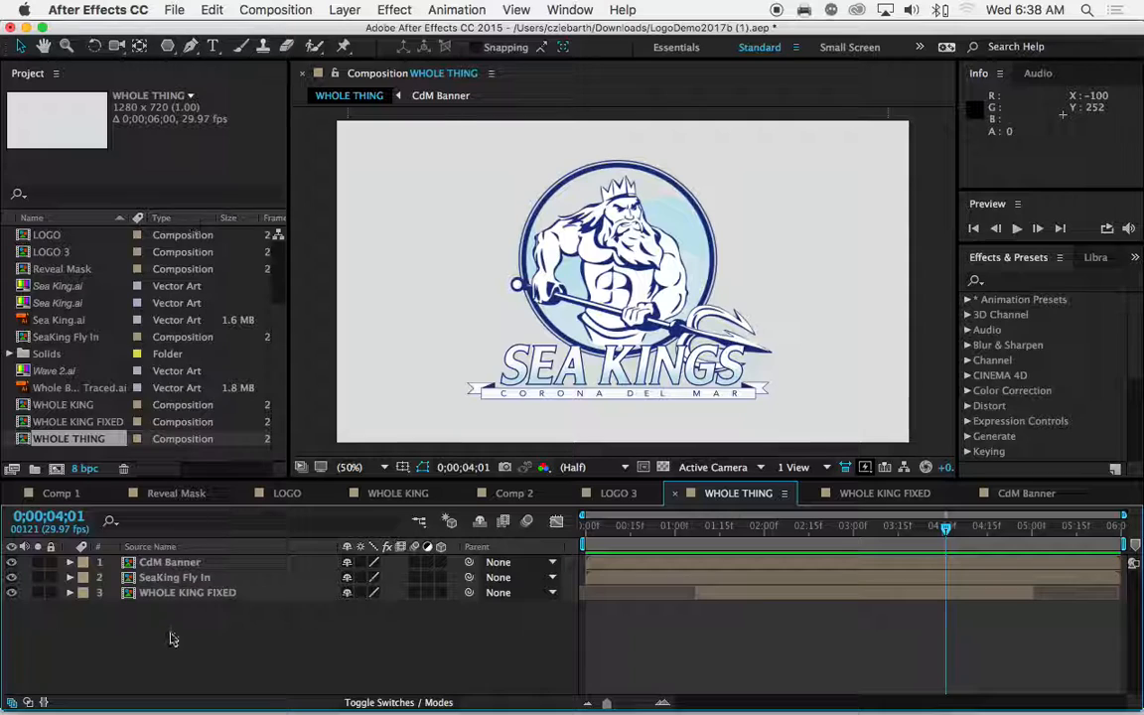
key(apostrophe)
key(apostrophe)
drag(944, 534, 820, 531)
key(apostrophe)
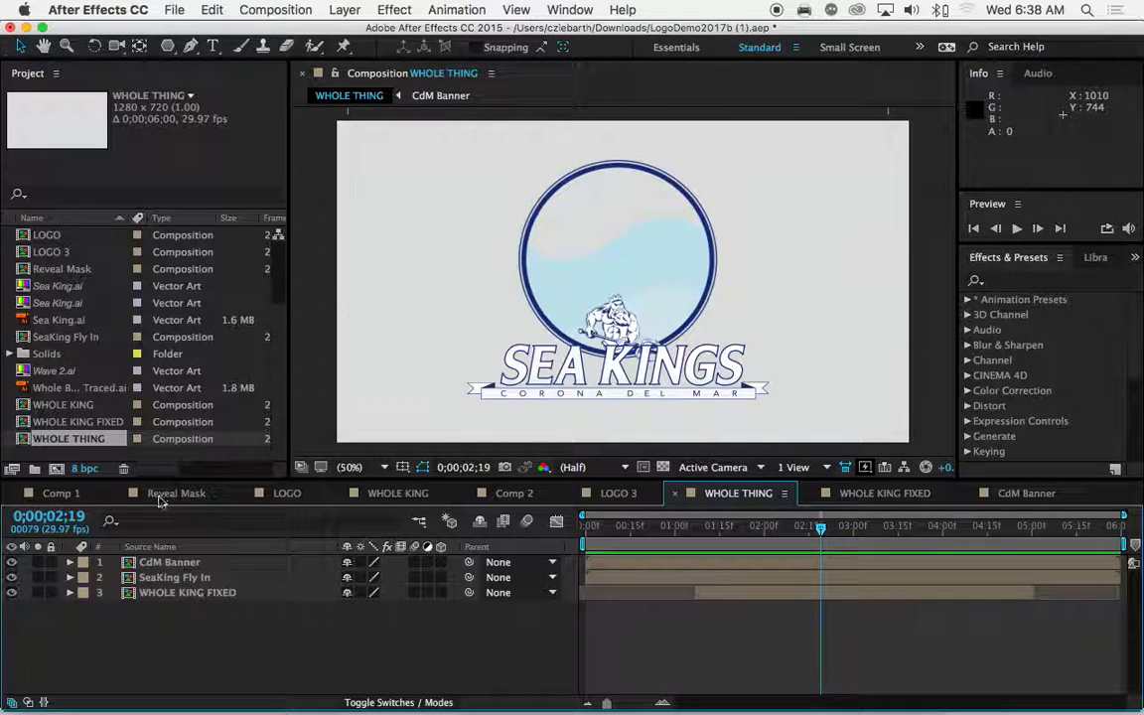
- Create a new composition named Comp 3 with the HDV/HDTV 720 29.97 preset and a 0;00;04;00 duration
click(57, 468)
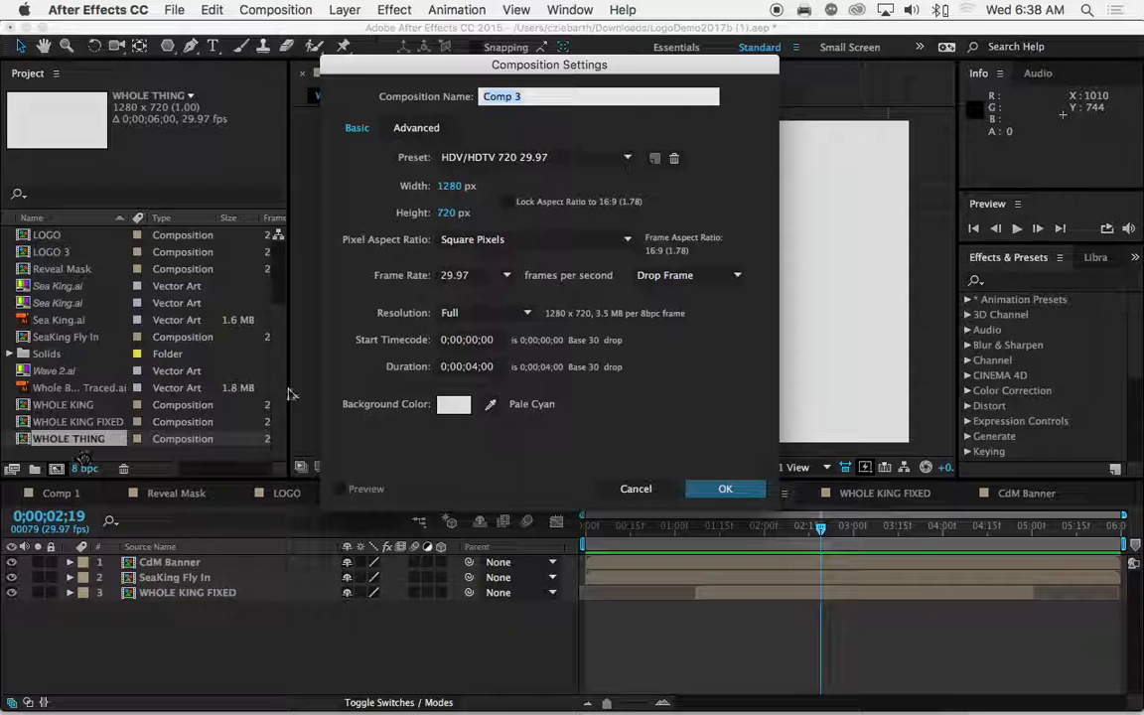
click(724, 486)
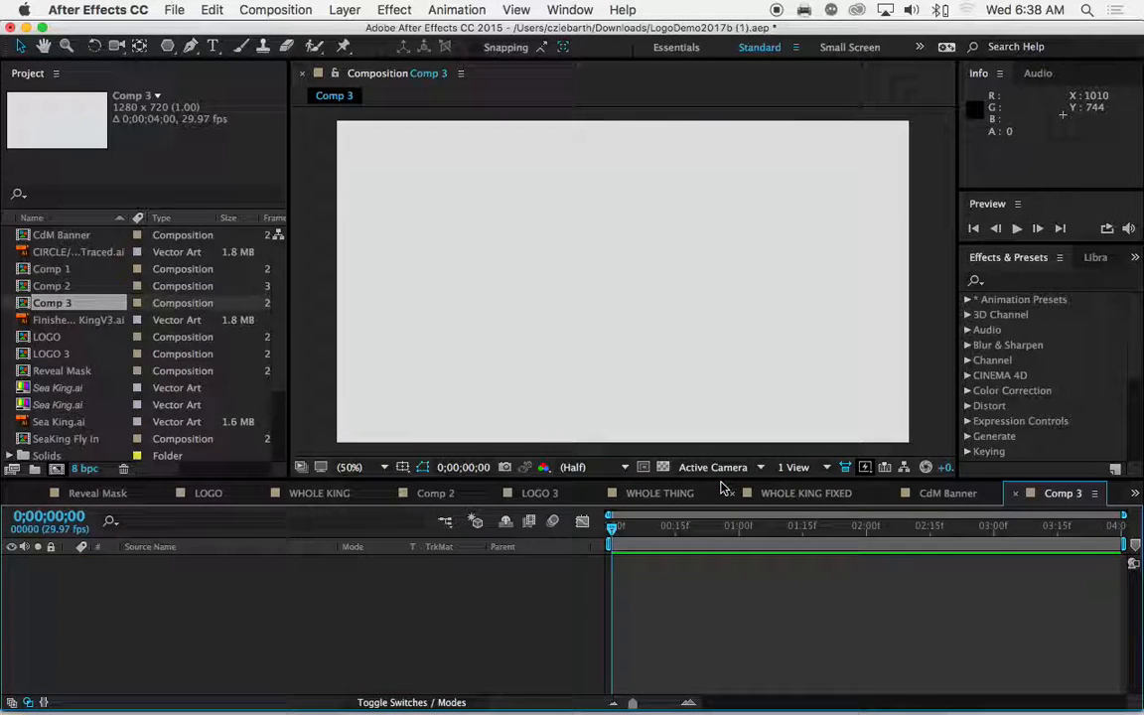
- Try out CdM Banner as a single movable layer in Comp 3, scrubbing its animation, and delete it
click(42, 236)
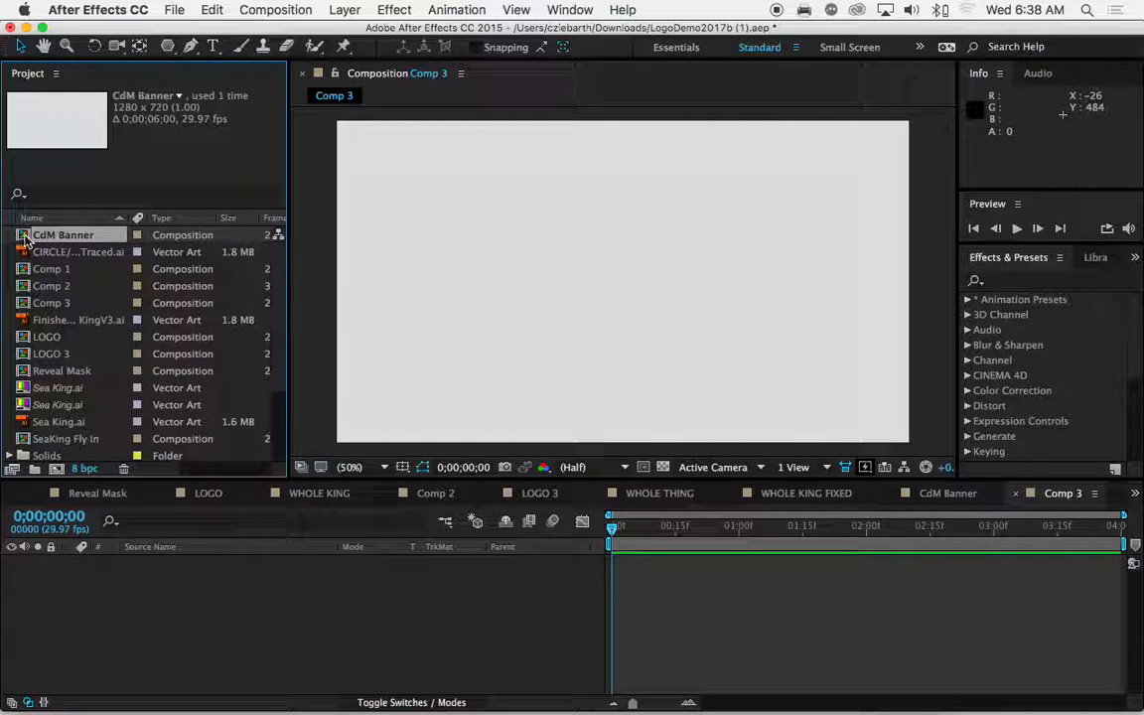
drag(25, 238, 663, 323)
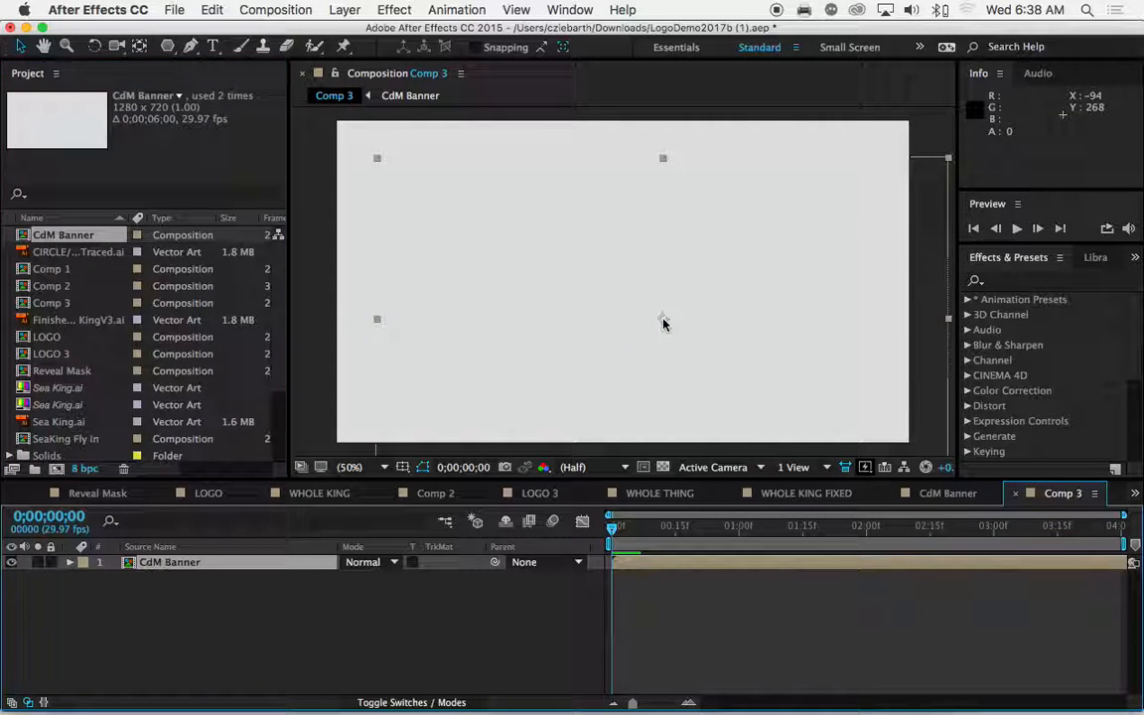
drag(613, 527, 717, 533)
drag(714, 417, 665, 360)
drag(709, 528, 645, 536)
click(169, 562)
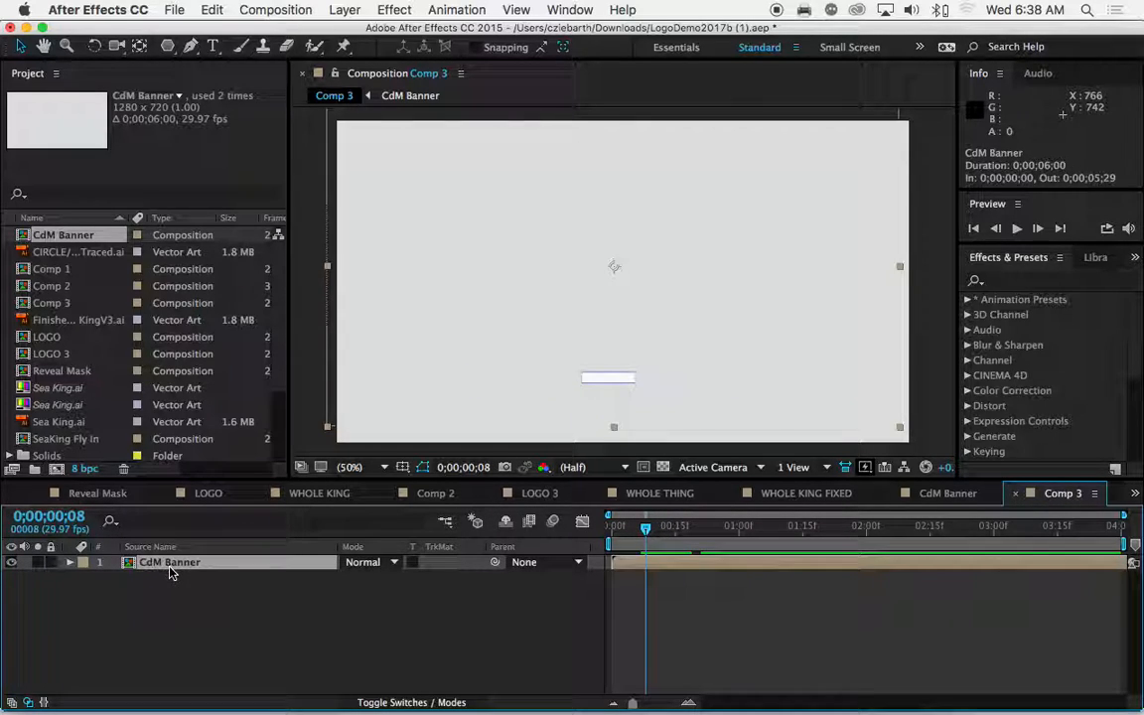
key(Delete)
- Add WHOLE KING FIXED to Comp 3, move it to position 728, 344, and check its animation at 0;00;03;16
scroll(83, 417, down, 3)
click(80, 405)
click(79, 422)
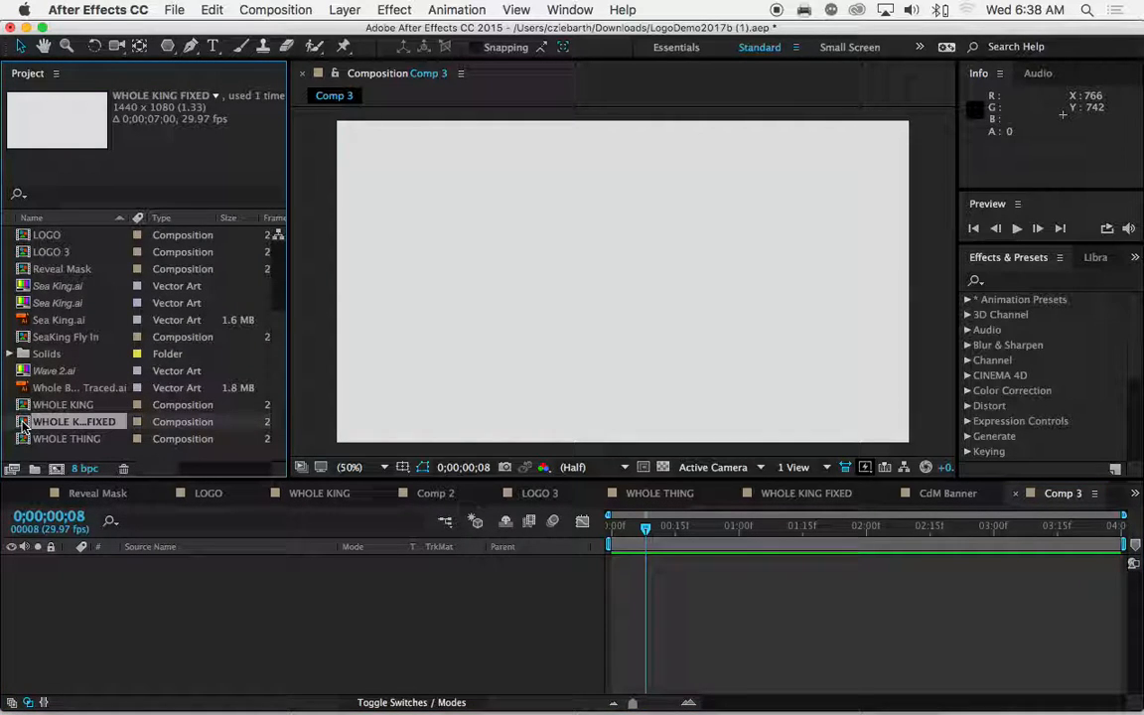
drag(24, 425, 449, 364)
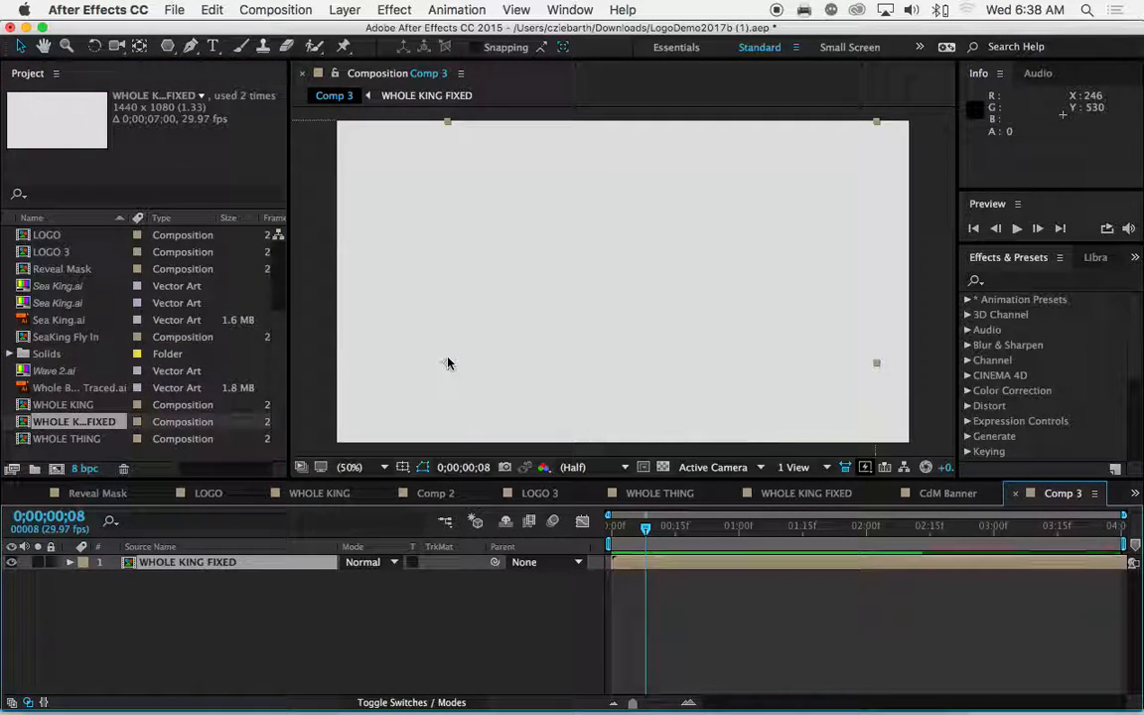
drag(645, 526, 984, 540)
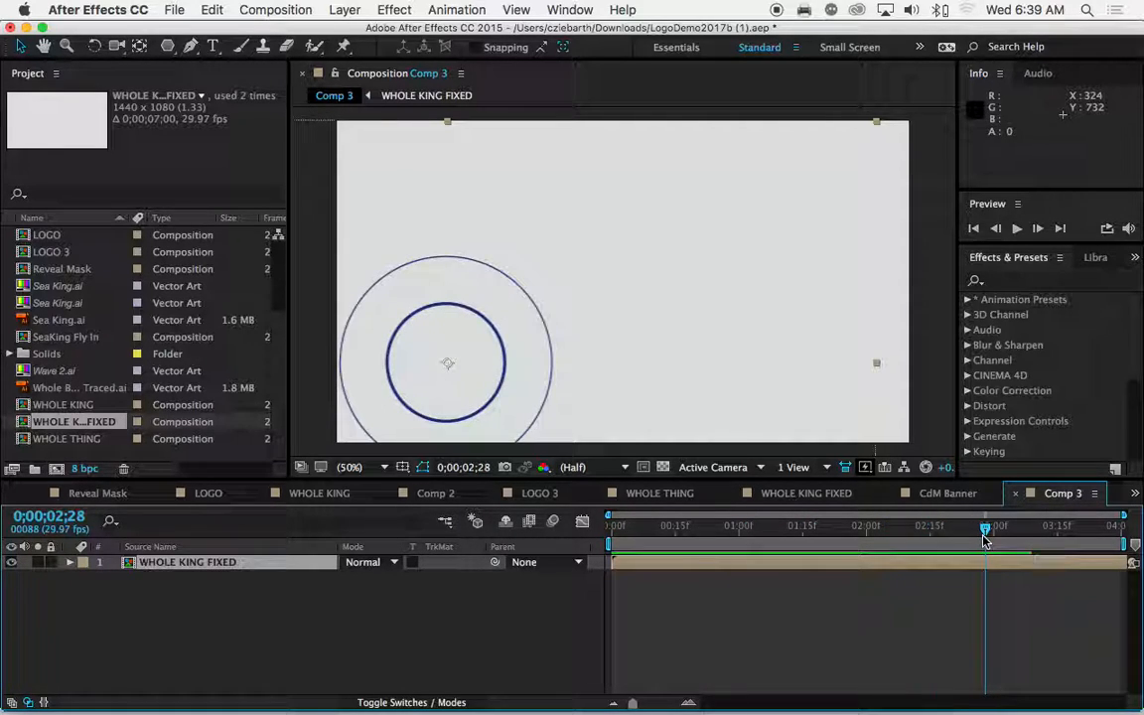
drag(674, 350, 890, 262)
drag(984, 533, 1061, 533)
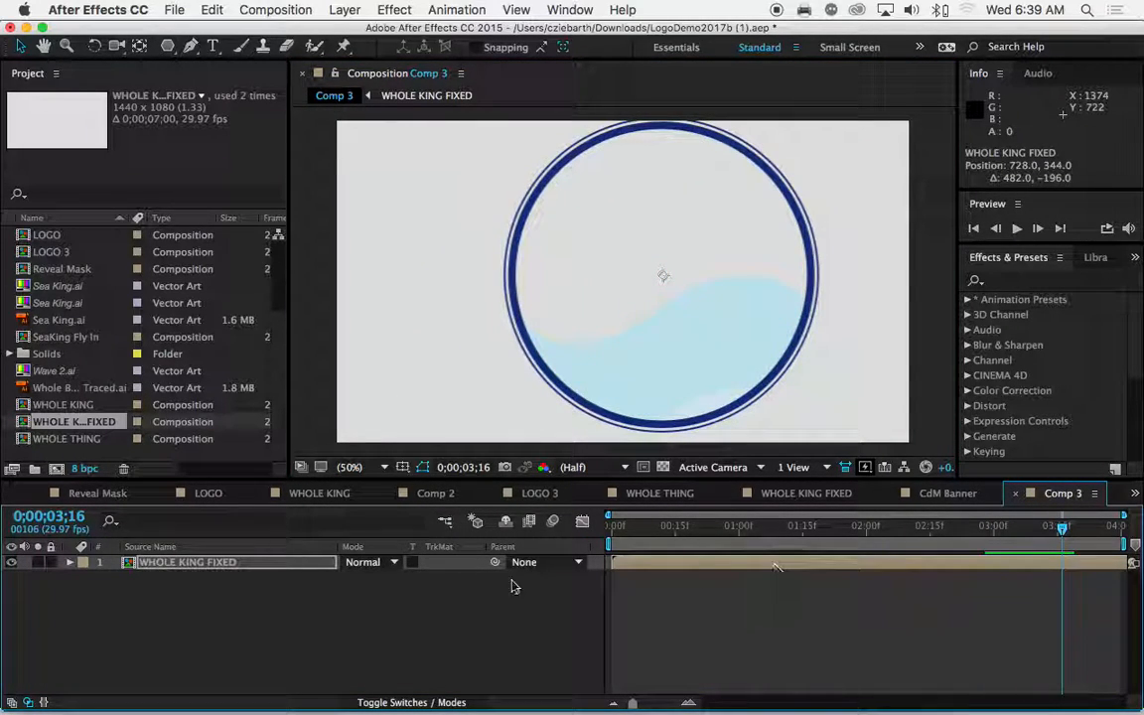